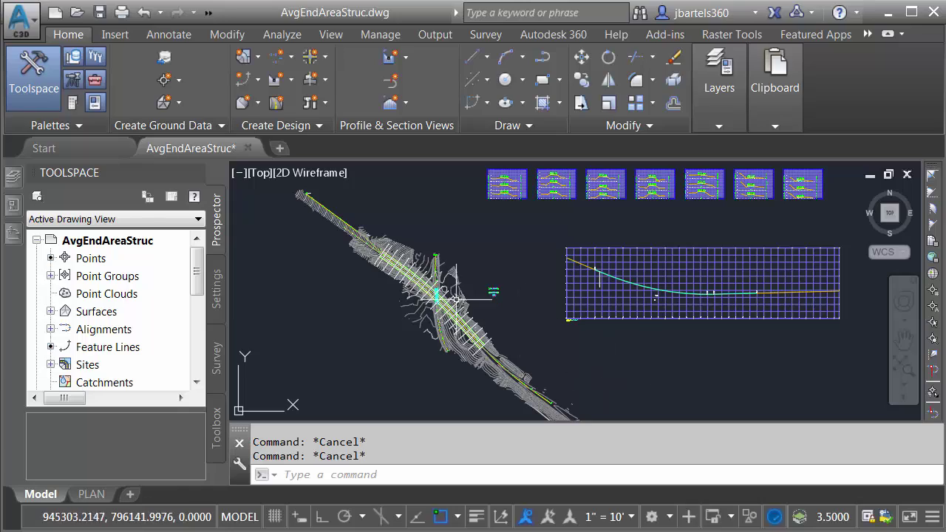
Step: Pan to the section views and zoom into one cross-section showing the 4.58% and 1.44% pavement layers
scroll(415, 292, "up", 5)
scroll(416, 292, "up", 5)
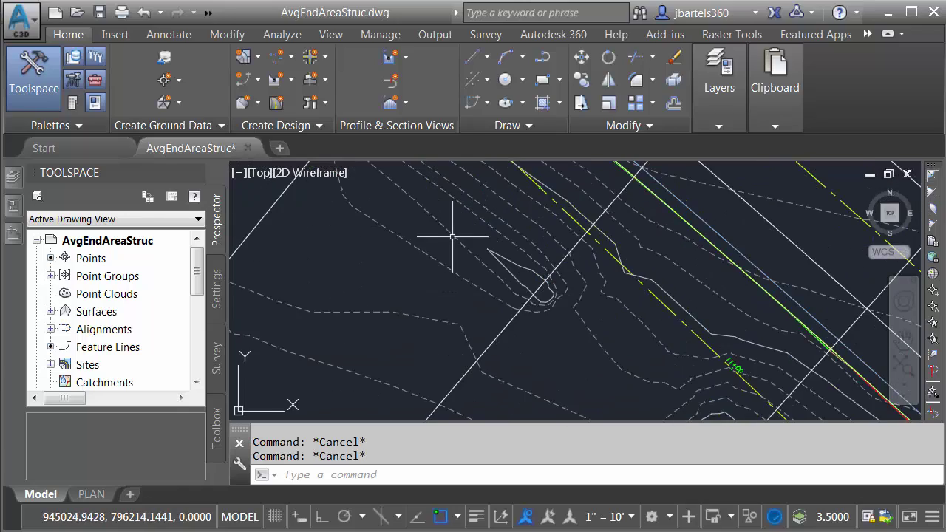
mouse_move(449, 232)
middle_mouse_down()
mouse_move(334, 347)
mouse_move(288, 373)
middle_mouse_up()
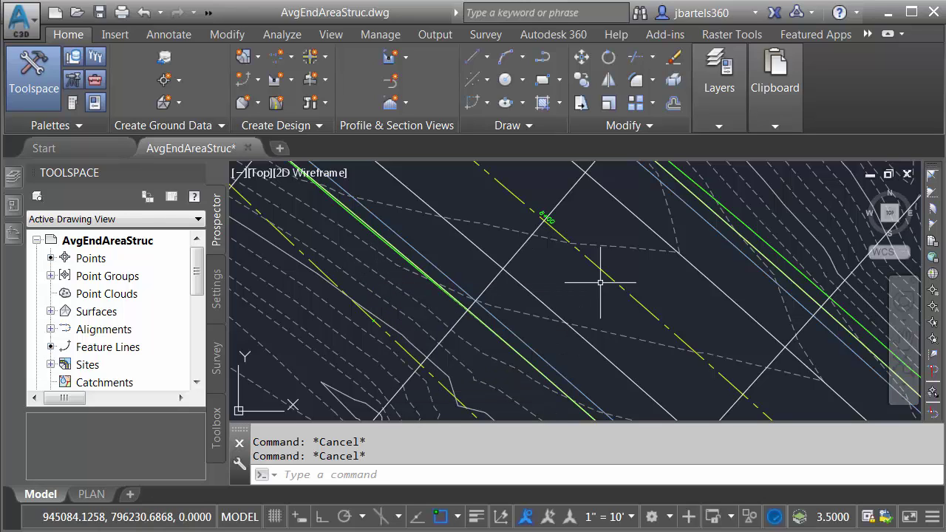
mouse_move(610, 277)
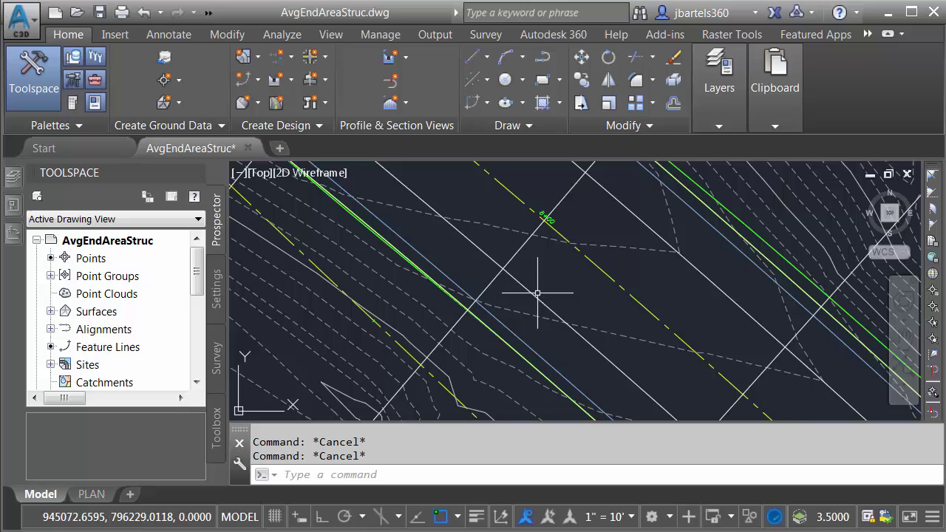
mouse_move(535, 295)
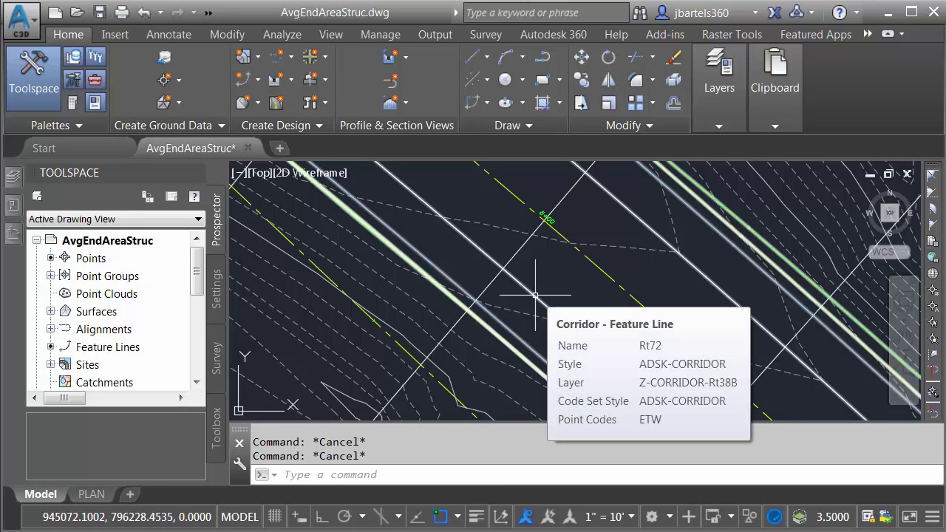
scroll(544, 312, "down", 5)
scroll(610, 270, "up", 2)
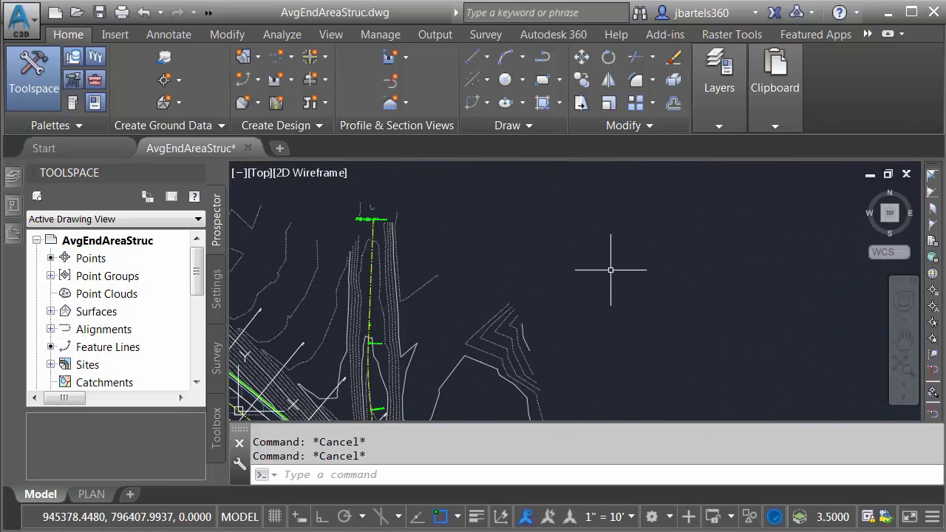
mouse_move(610, 269)
middle_mouse_down()
mouse_move(443, 418)
mouse_move(524, 317)
mouse_move(517, 414)
middle_mouse_up()
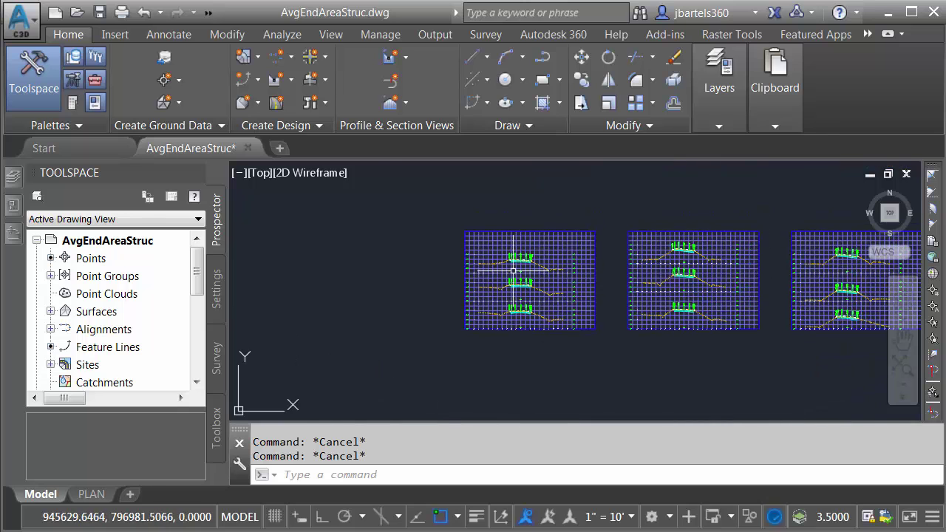
scroll(513, 271, "up", 8)
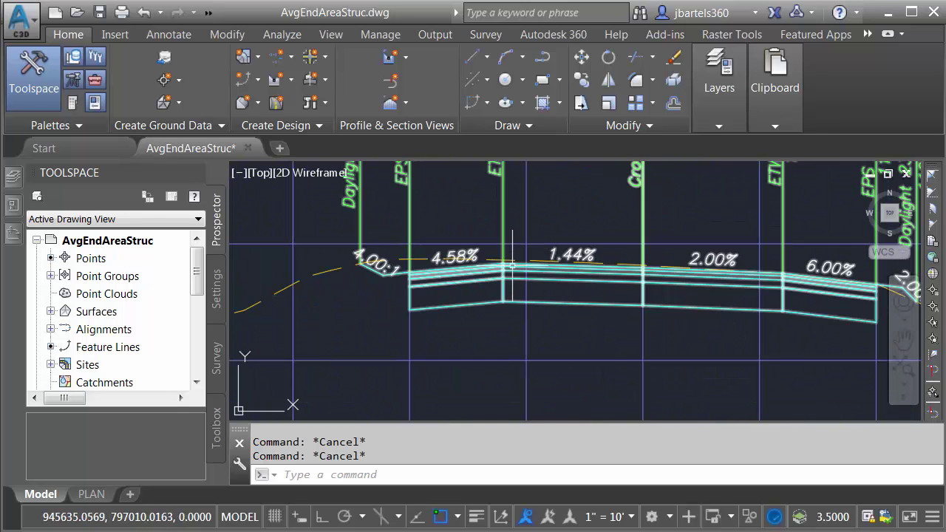
scroll(512, 270, "up", 2)
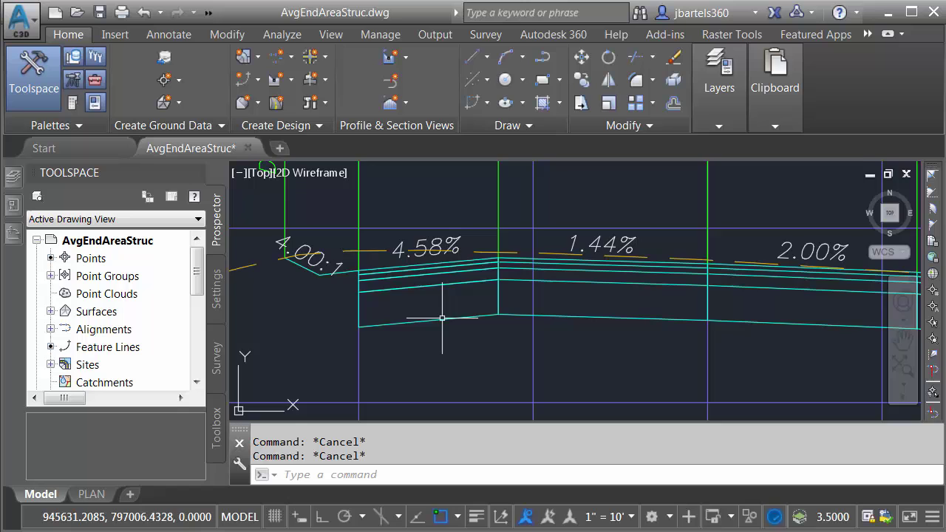
scroll(417, 301, "up", 4)
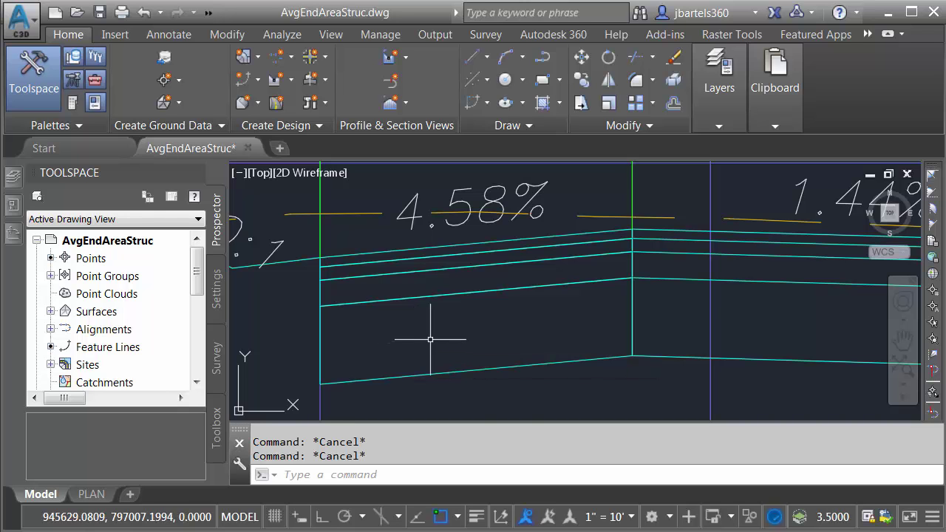
Step: Zoom in on the assembly and select its lane subassembly shape
scroll(432, 333, "down", 8)
scroll(445, 330, "up", 10)
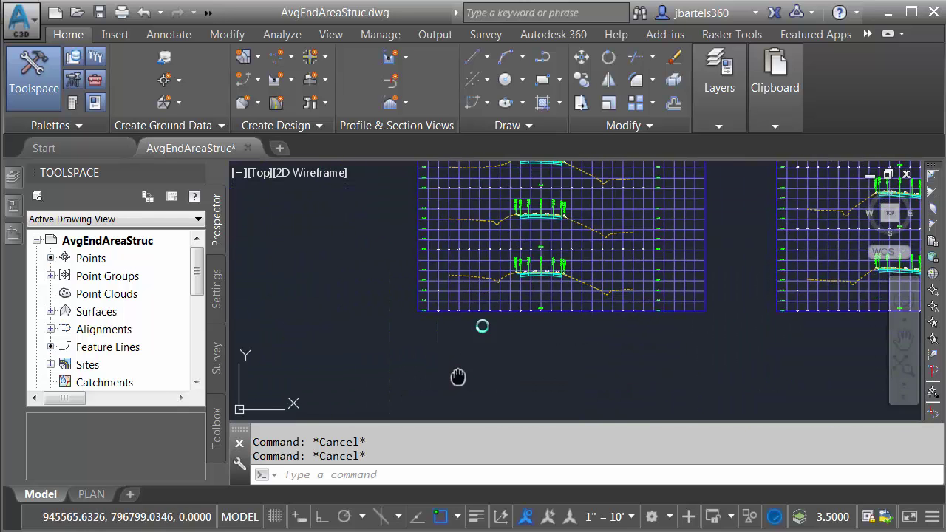
scroll(484, 266, "down", 6)
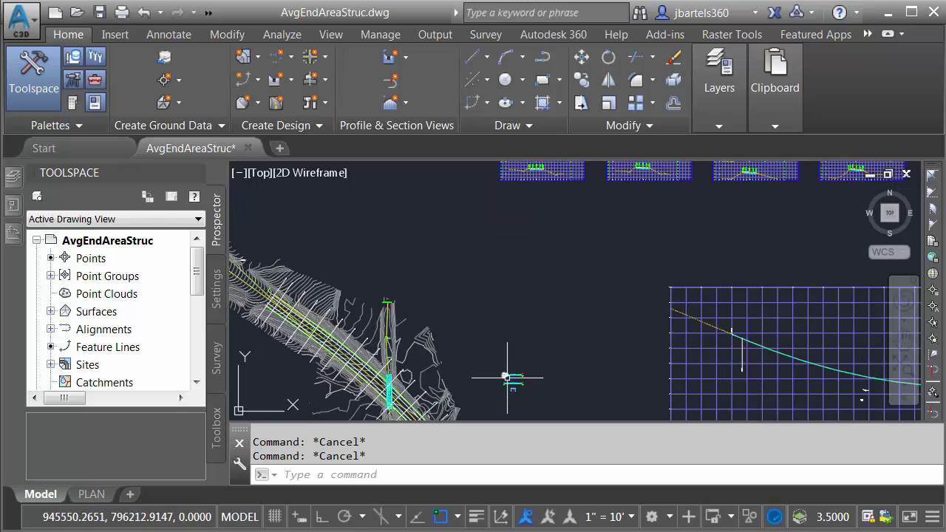
scroll(518, 332, "up", 6)
scroll(537, 383, "up", 3)
scroll(554, 332, "down", 1)
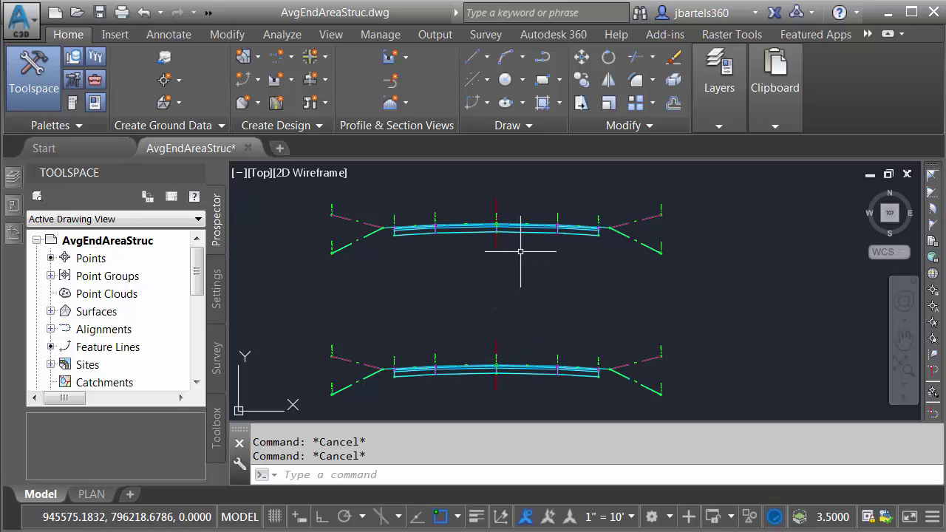
scroll(526, 202, "up", 2)
scroll(527, 202, "up", 5)
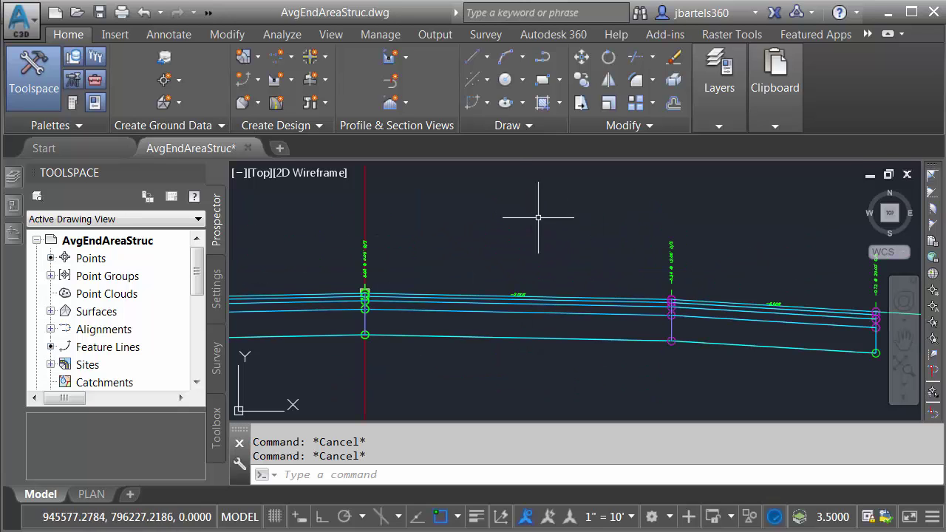
middle_click_drag(550, 225, 507, 232)
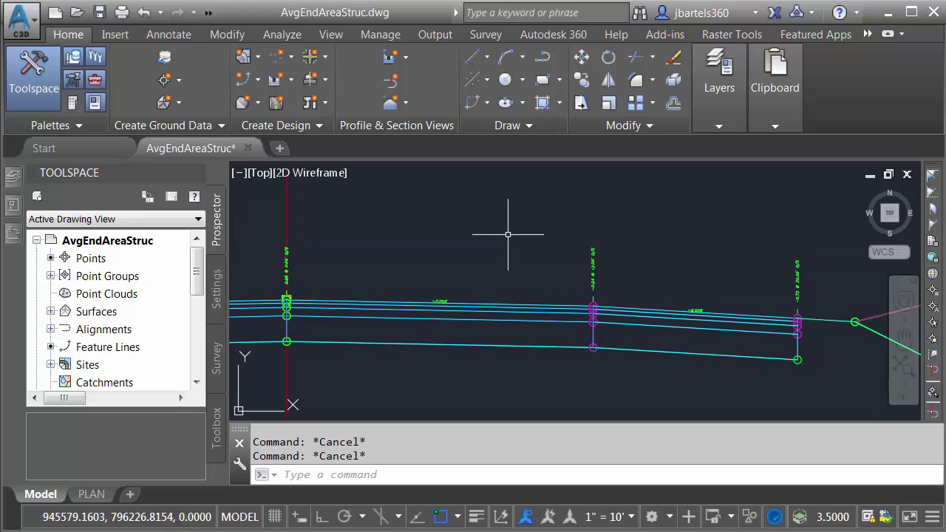
left_click(490, 303)
mouse_move(490, 303)
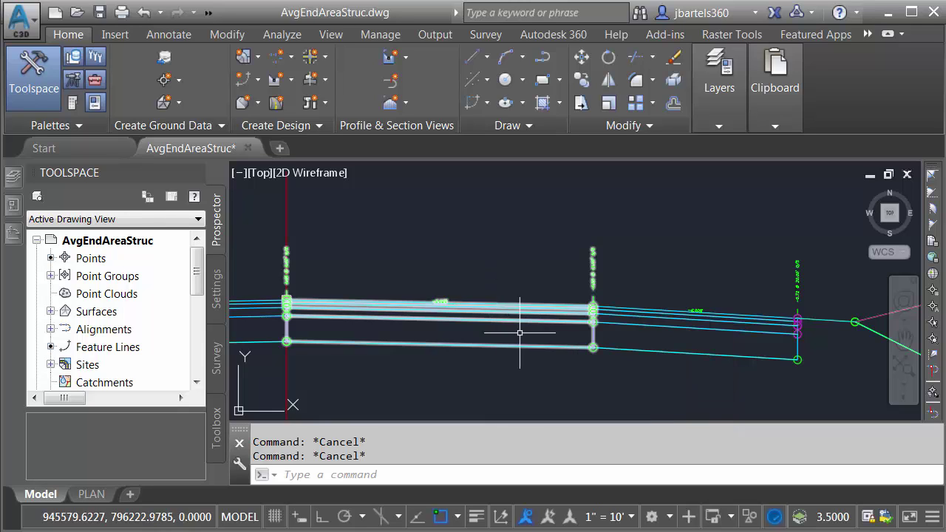
Step: Open the Tool Palettes with Ctrl+3 and bring up Help for LaneSuperelevationAOR
mouse_move(621, 351)
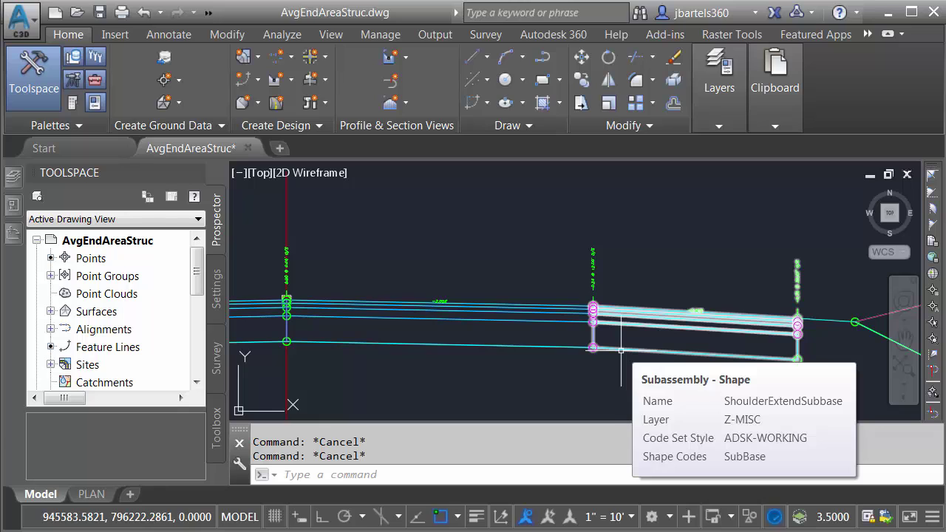
scroll(458, 332, "up", 3)
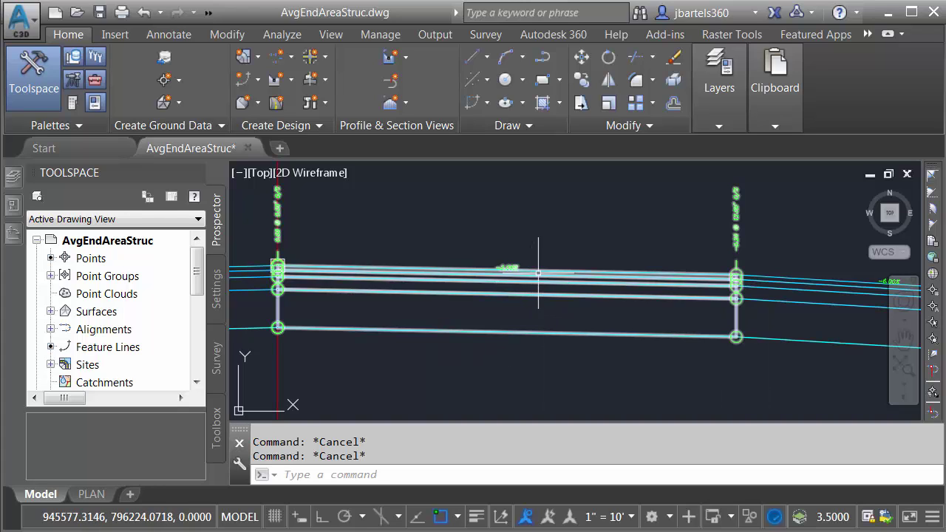
mouse_move(537, 249)
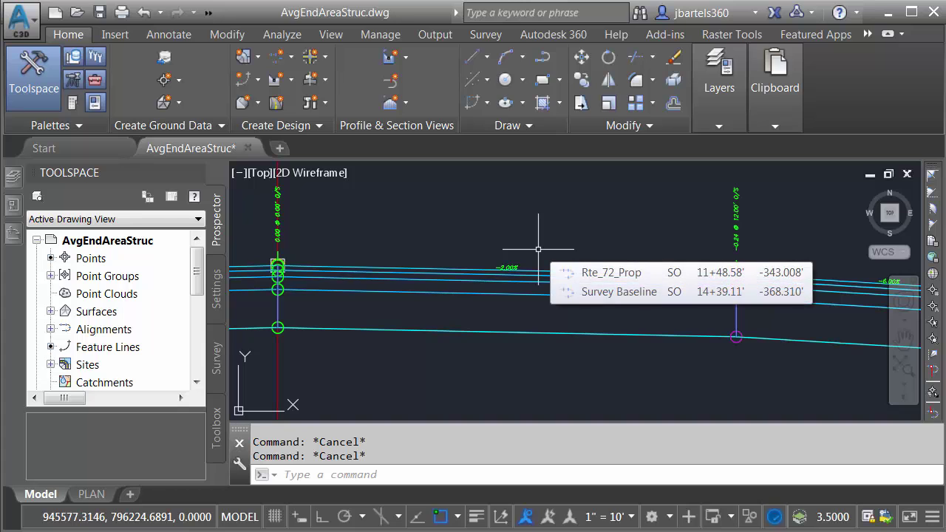
key("ctrl+3")
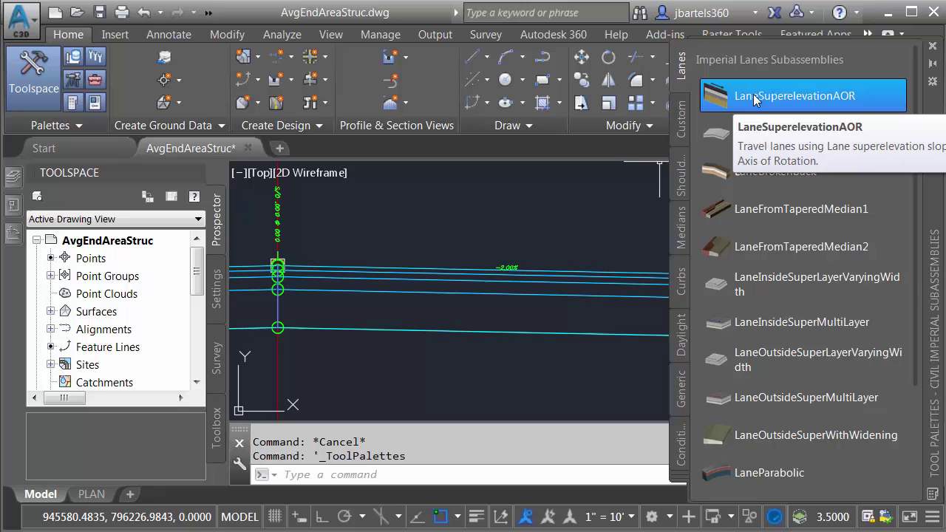
right_click(756, 97)
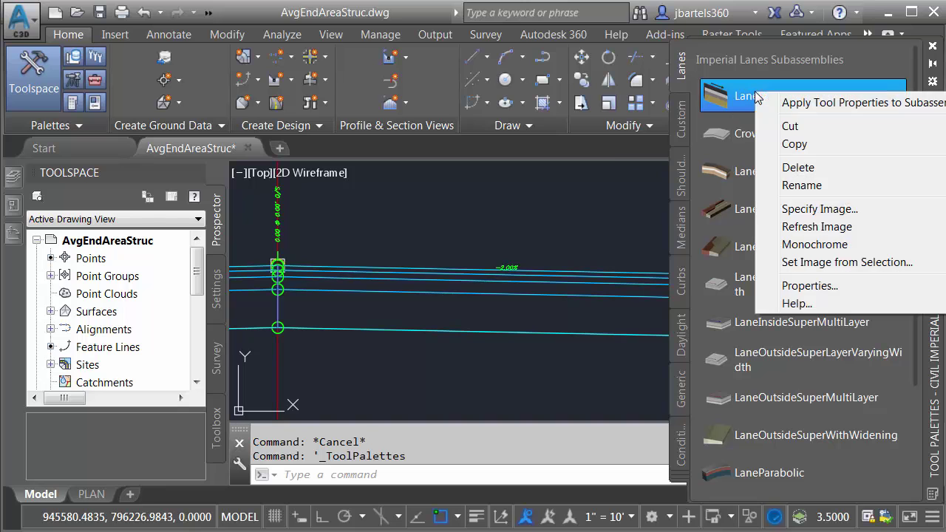
left_click(785, 306)
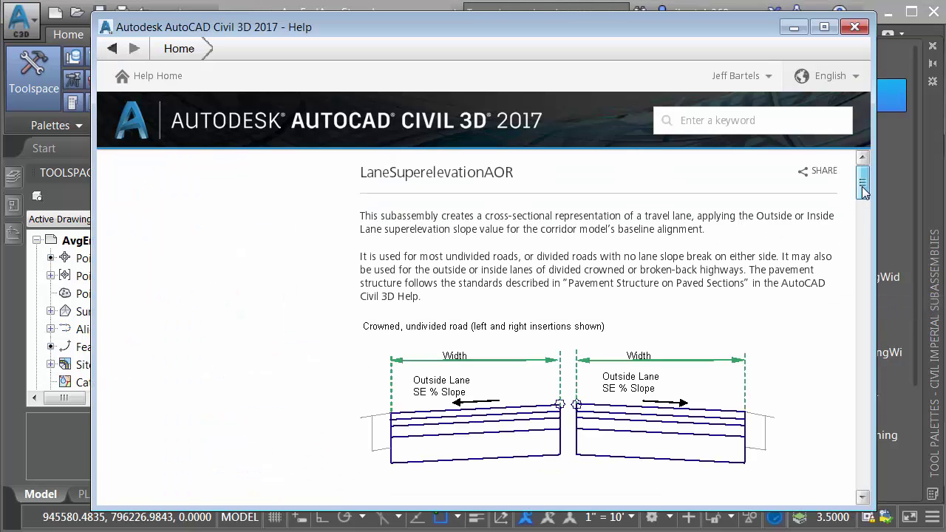
Step: Scroll the Help page to the shape codes table listing Pave1, Pave2, Base and SubBase
left_click_drag(861, 198, 822, 446)
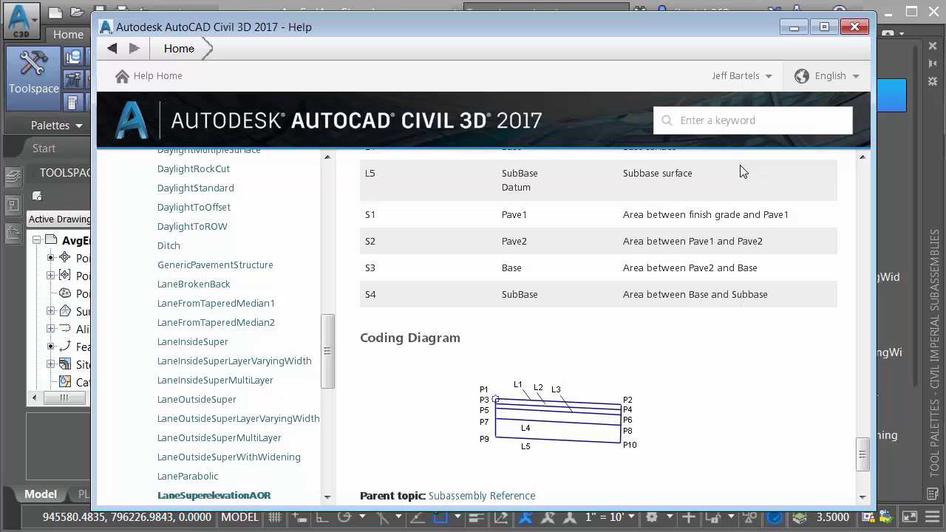
Step: Close Help and Tool Palettes, select the diagonal sample line, and launch Compute Materials
left_click(854, 27)
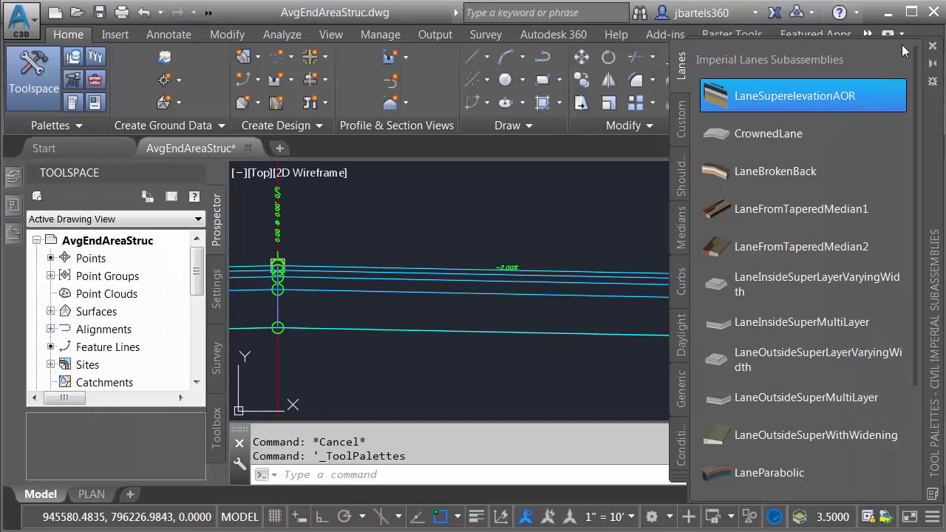
left_click(932, 46)
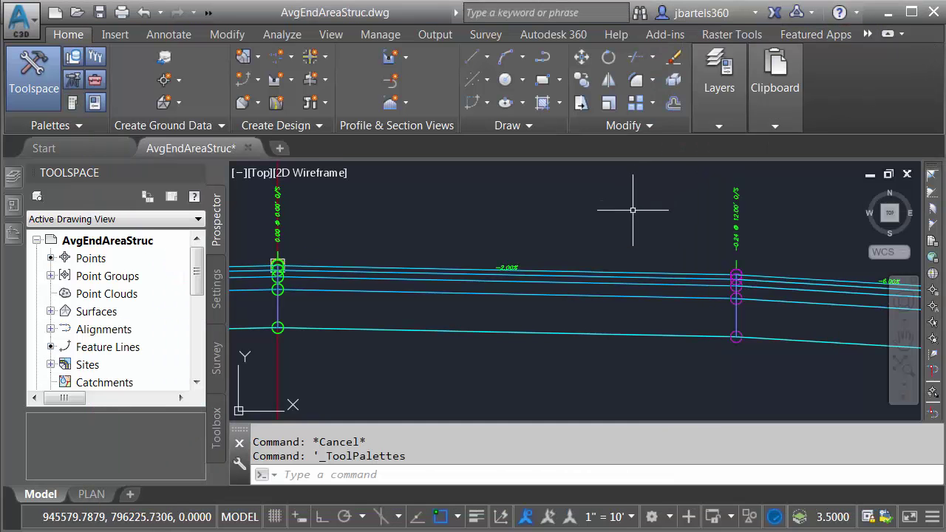
scroll(633, 214, "down", 5)
middle_click_drag(428, 236, 660, 241)
scroll(426, 286, "up", 5)
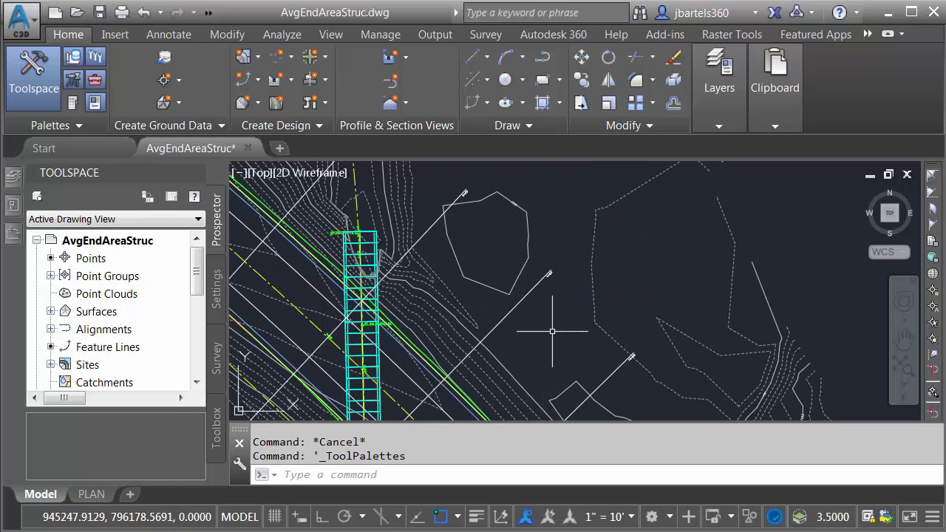
left_click(507, 316)
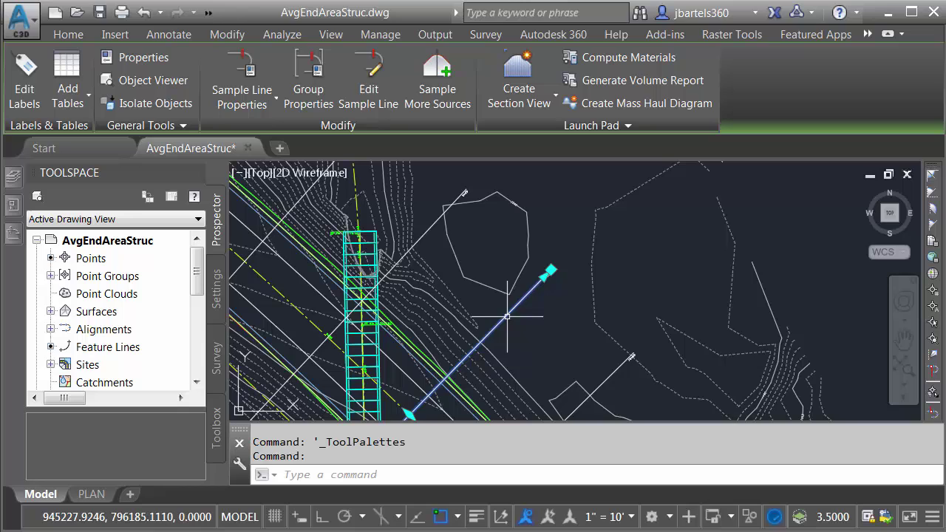
left_click(597, 58)
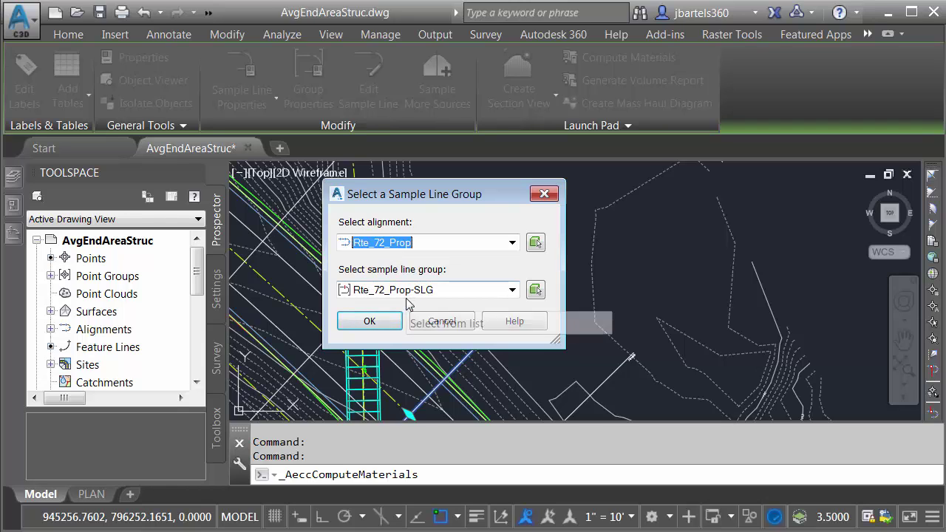
Step: Accept the Rte_72_Prop-SLG sample line group and bring up the options for creating a new takeoff criteria
left_click(371, 320)
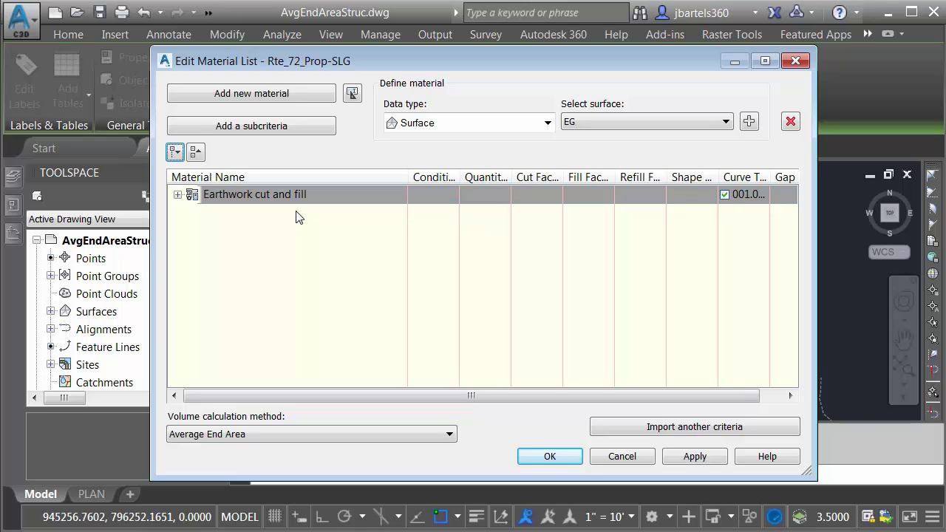
left_click(604, 428)
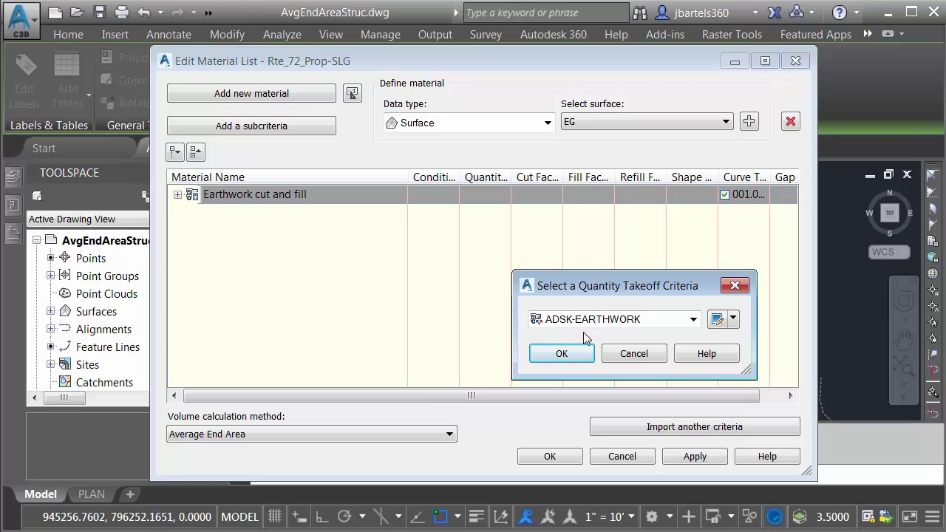
left_click(692, 321)
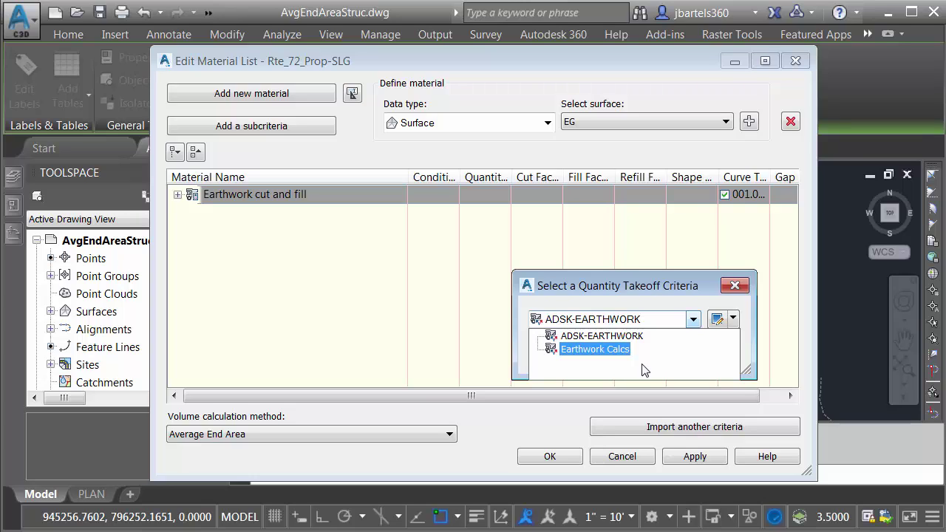
left_click(732, 319)
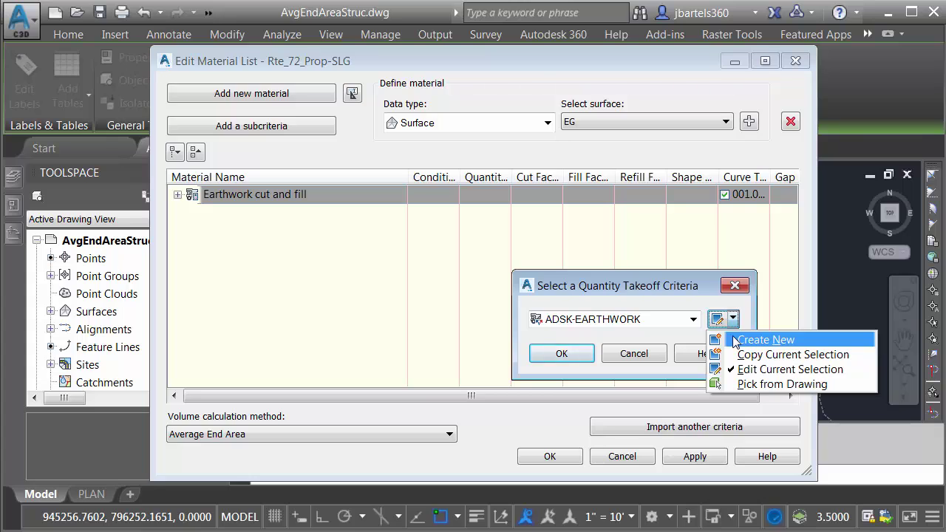
Step: Create a new quantity takeoff criteria named 'Corridor Material Calcs'
left_click(734, 342)
left_click(215, 95)
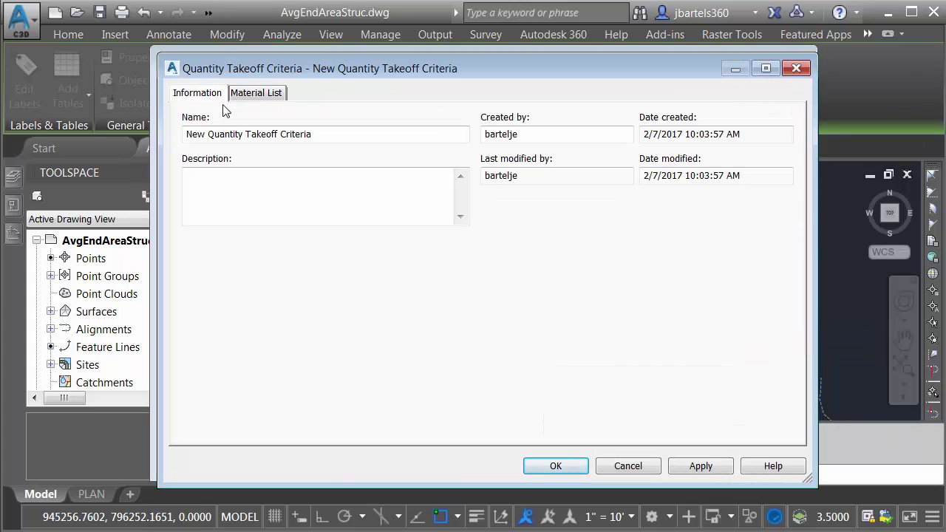
left_click_drag(312, 134, 183, 135)
type("C")
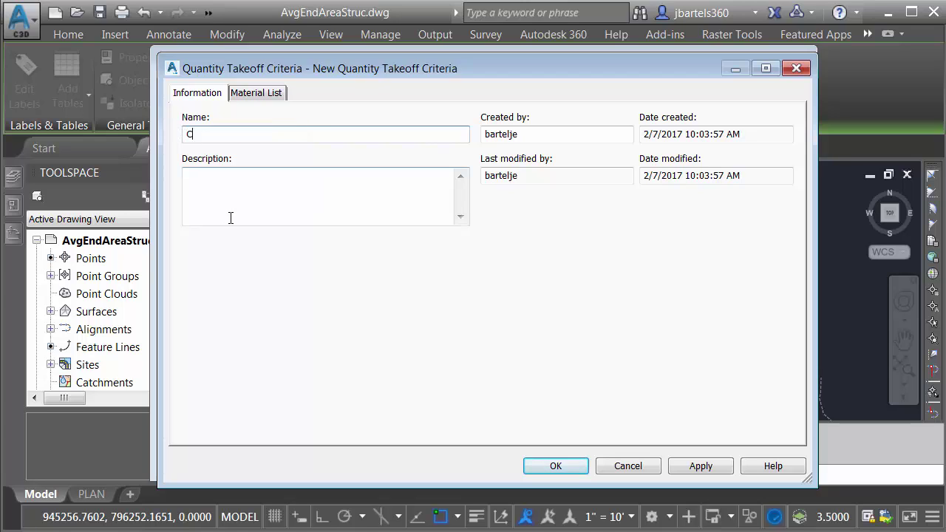
type("orridor Material Calcs")
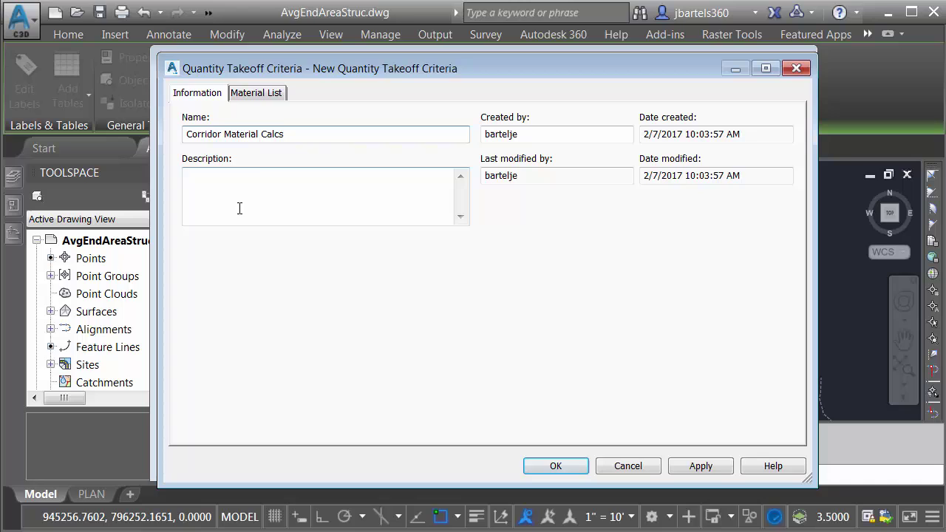
Step: Add a material named Asphalt with quantity type Structures
left_click(258, 93)
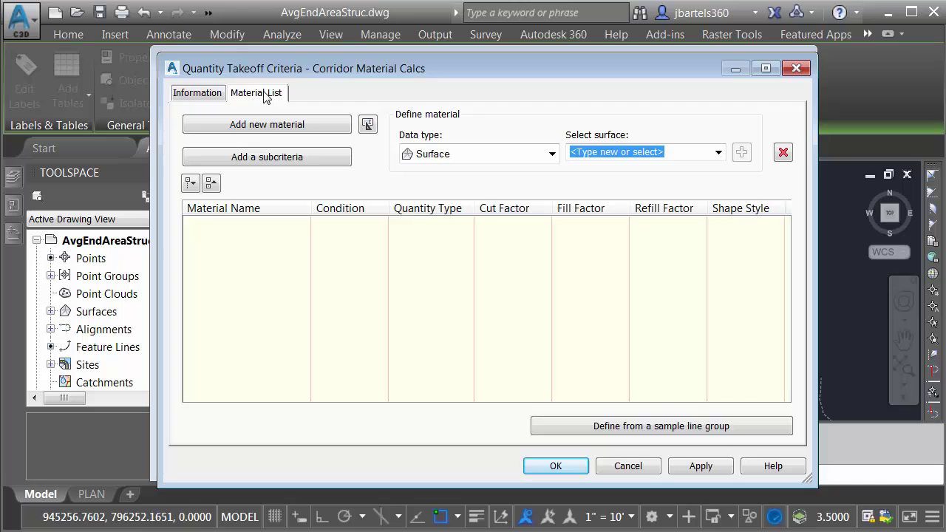
left_click(267, 124)
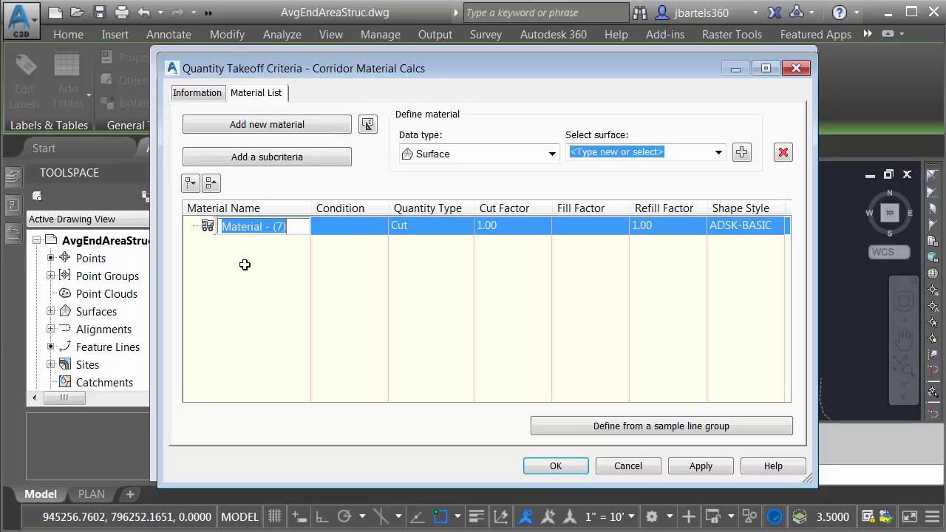
type("Asphalt")
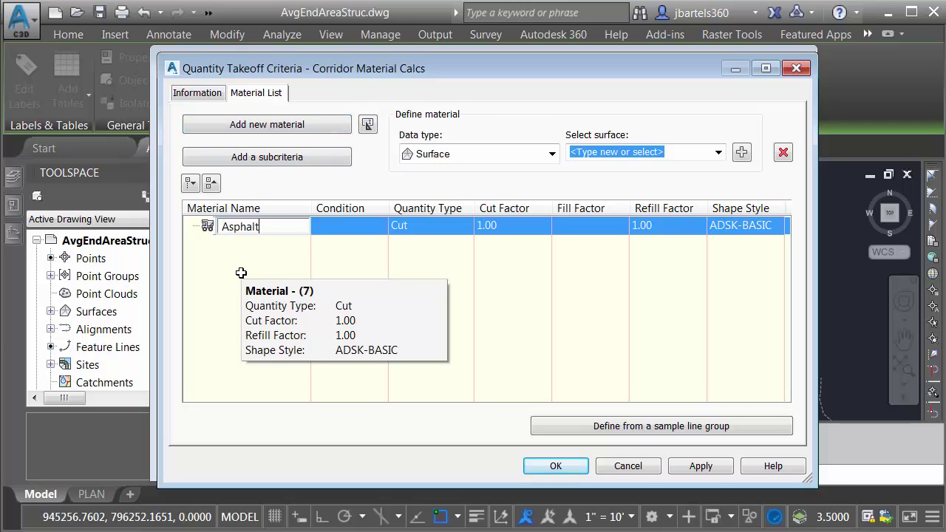
key("Return")
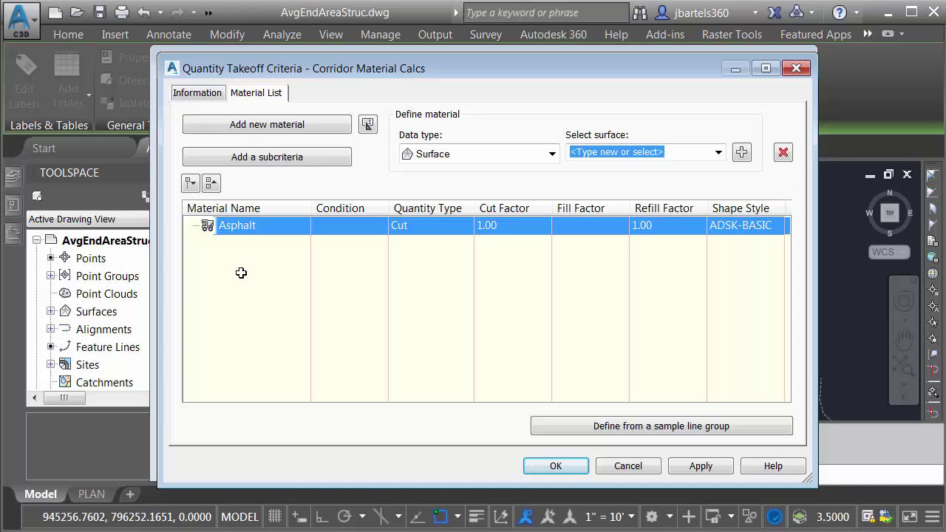
left_click(411, 226)
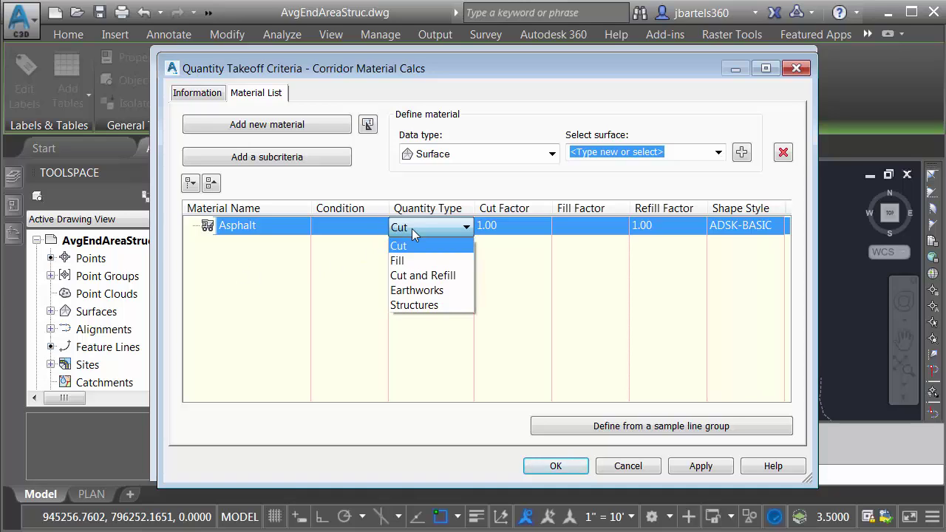
left_click(410, 306)
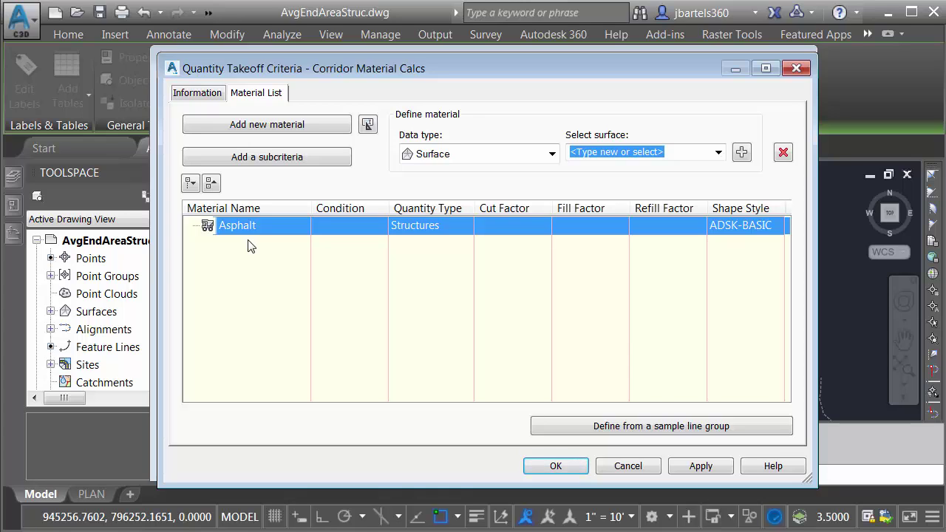
Step: Include corridor shape Pave1 in Asphalt and give it the ADSK-SECTION Asphalt shape style
left_click(551, 153)
left_click(484, 186)
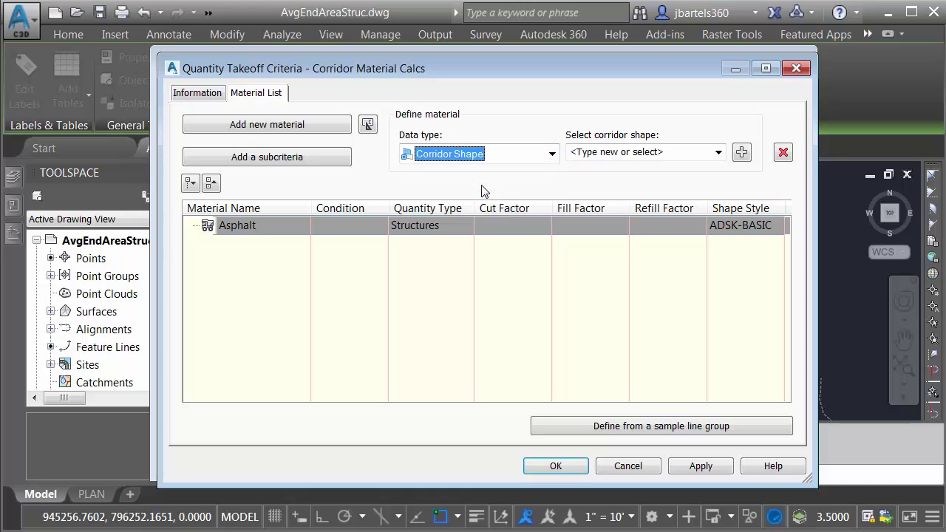
left_click(716, 152)
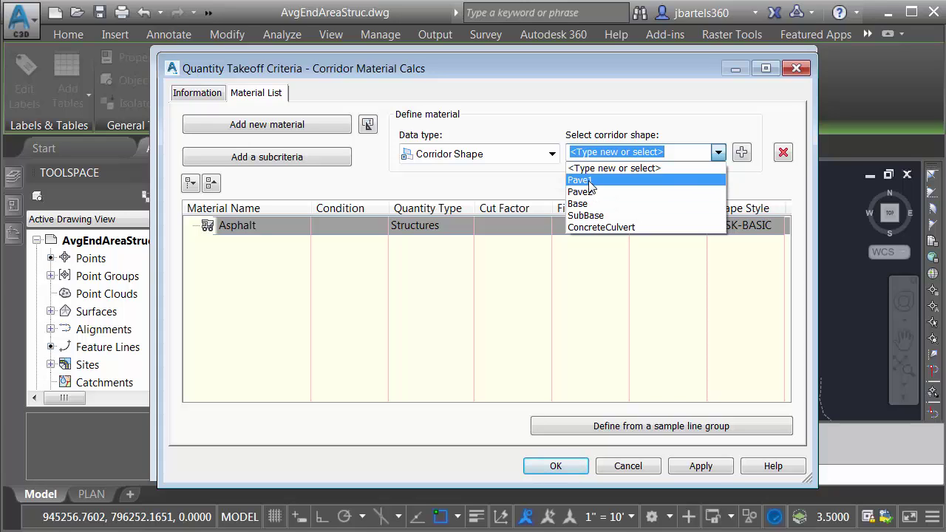
left_click(589, 180)
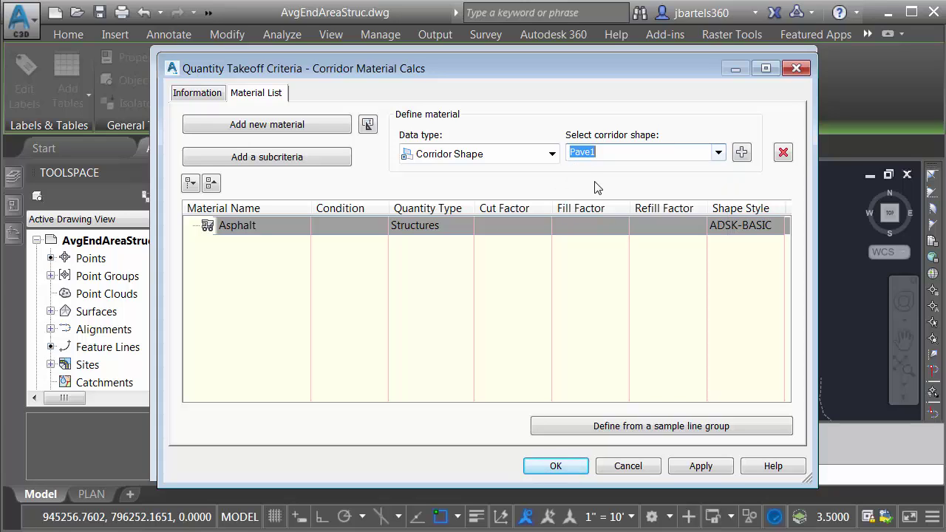
left_click(741, 152)
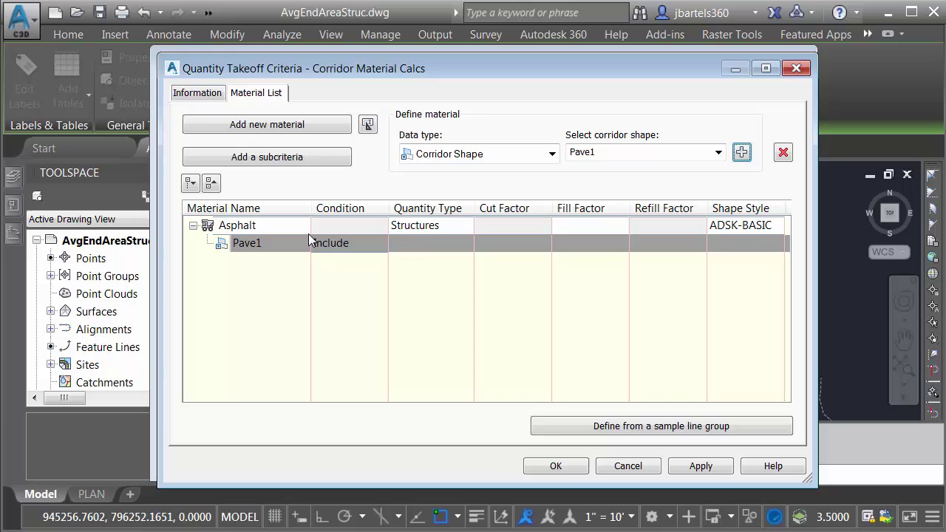
left_click(733, 226)
left_click(692, 319)
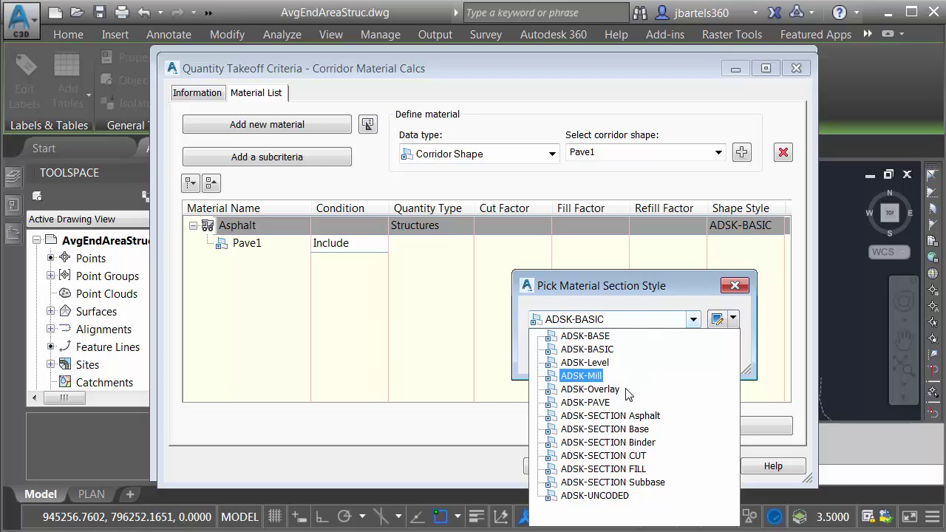
left_click(613, 420)
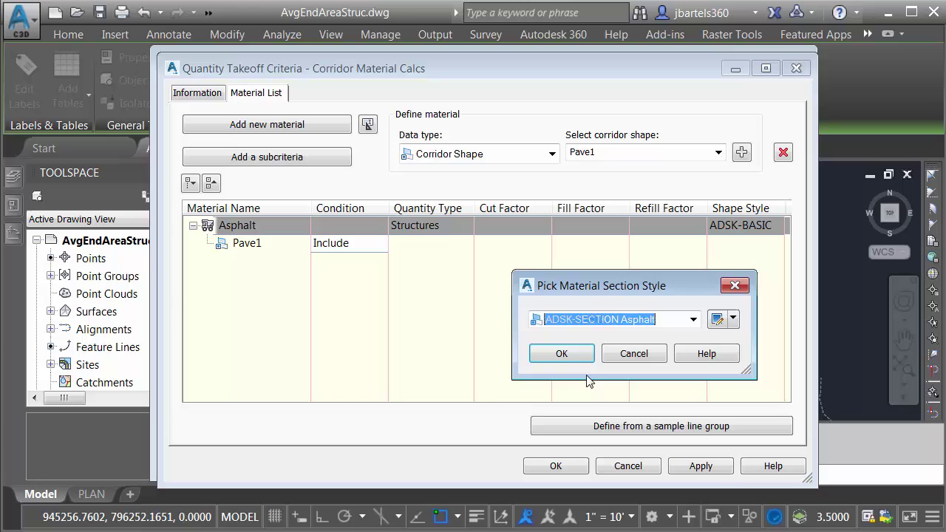
left_click(563, 354)
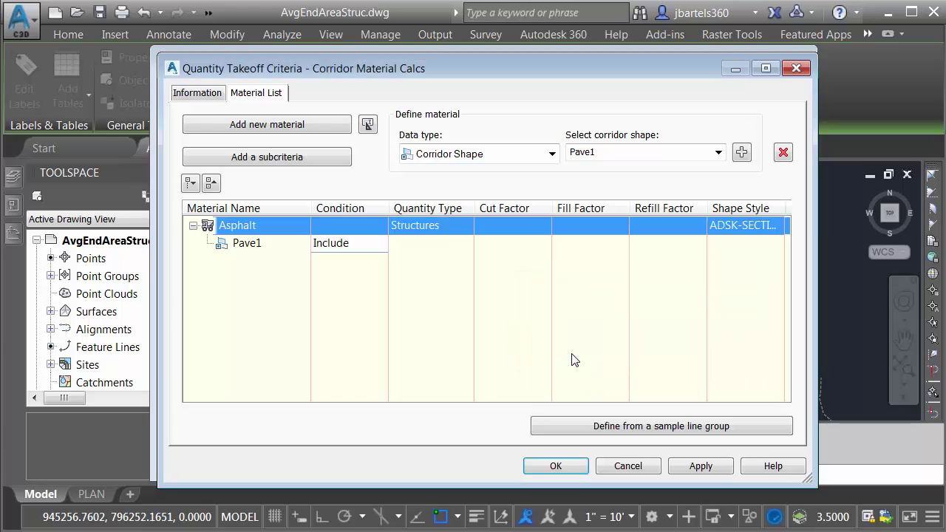
Step: Add a Binder Structures material using corridor shape Pave2 and assign it a section shape style
left_click(257, 127)
left_click(239, 259)
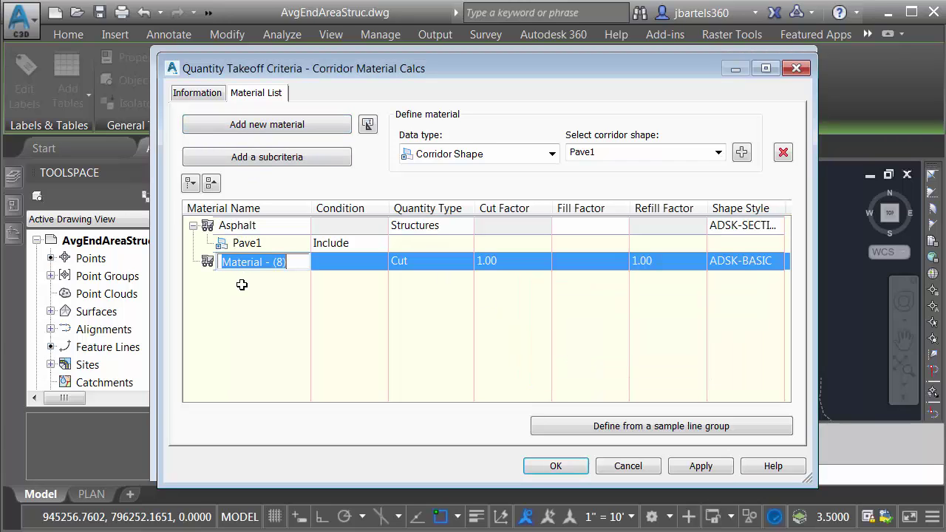
type("Binder")
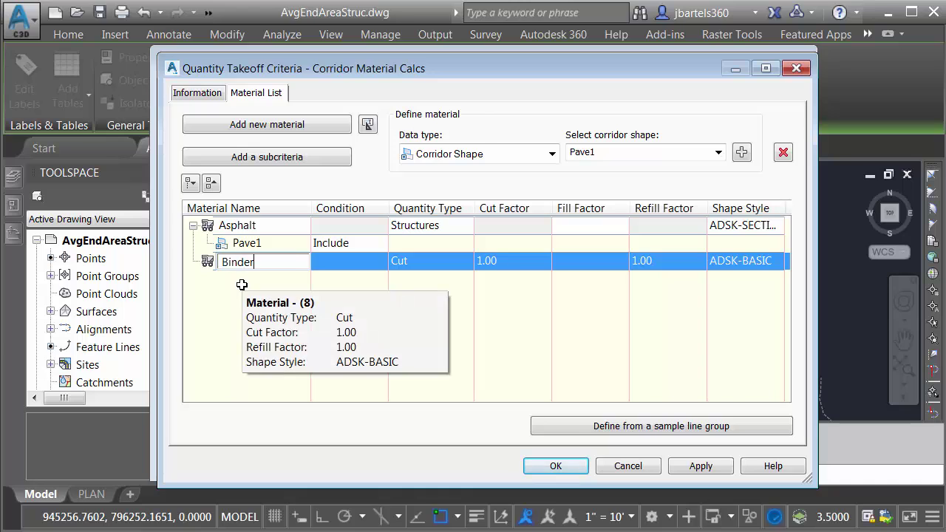
key("Return")
left_click(400, 259)
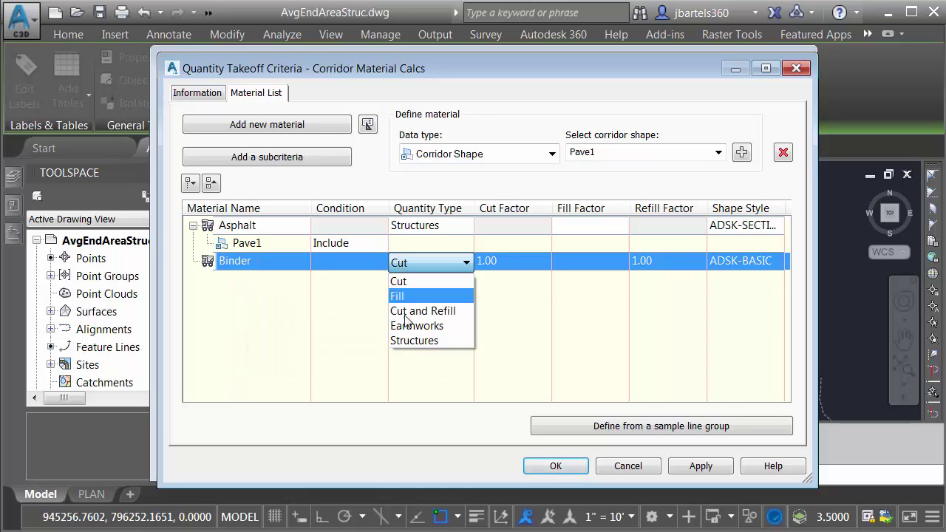
left_click(408, 341)
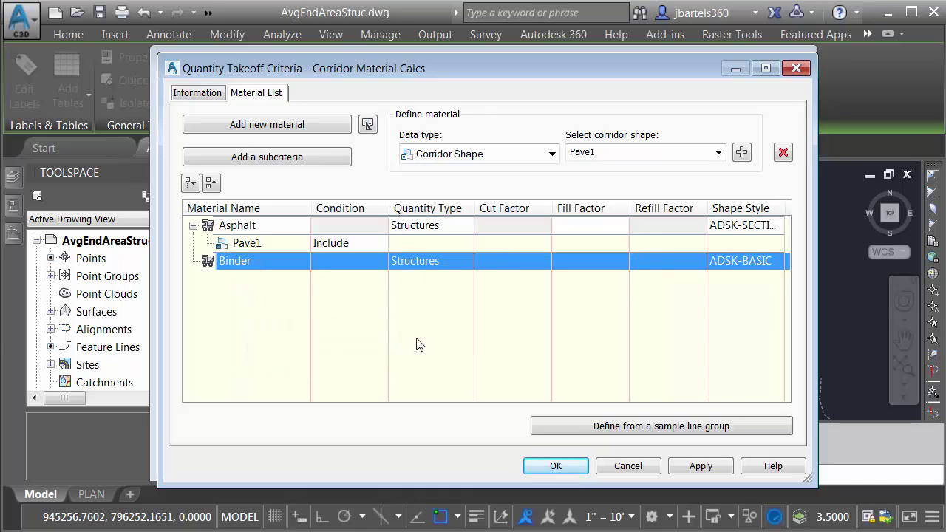
left_click(717, 153)
left_click(628, 191)
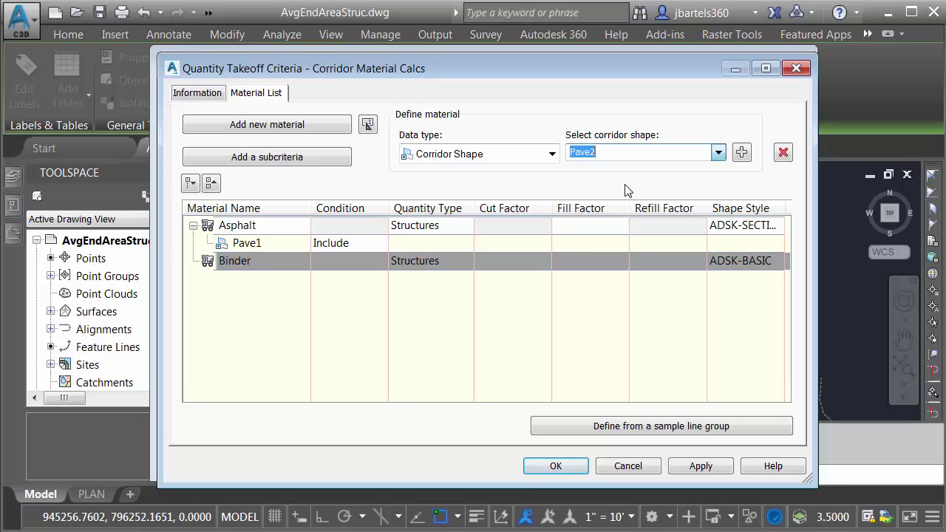
left_click(741, 152)
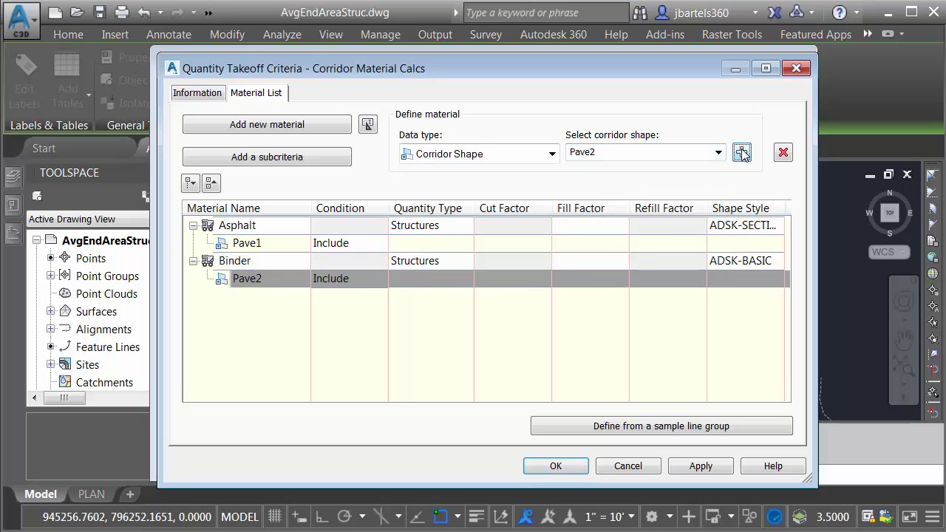
left_click(728, 260)
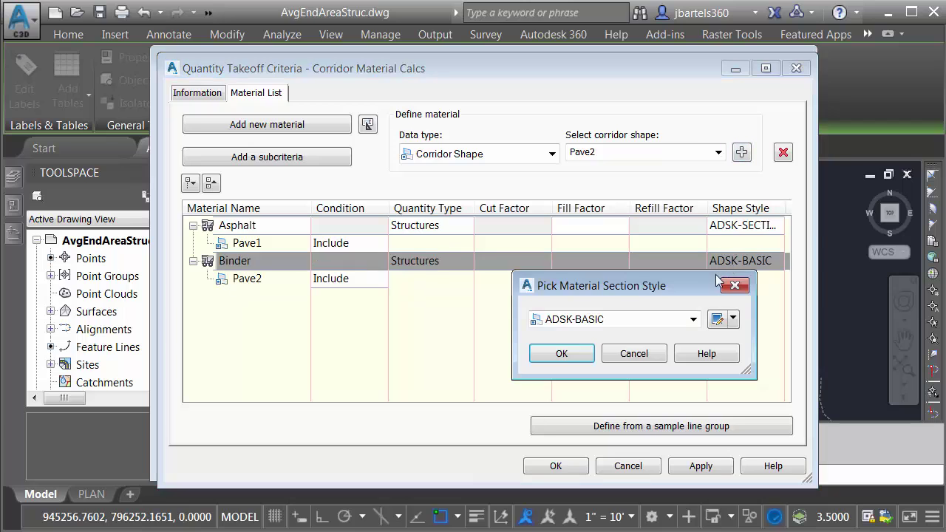
left_click(692, 319)
left_click(617, 442)
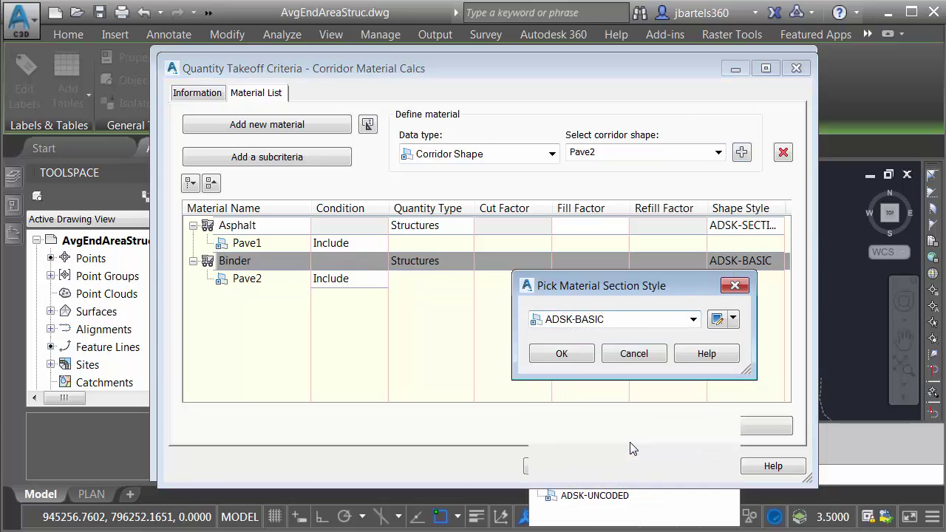
left_click(572, 358)
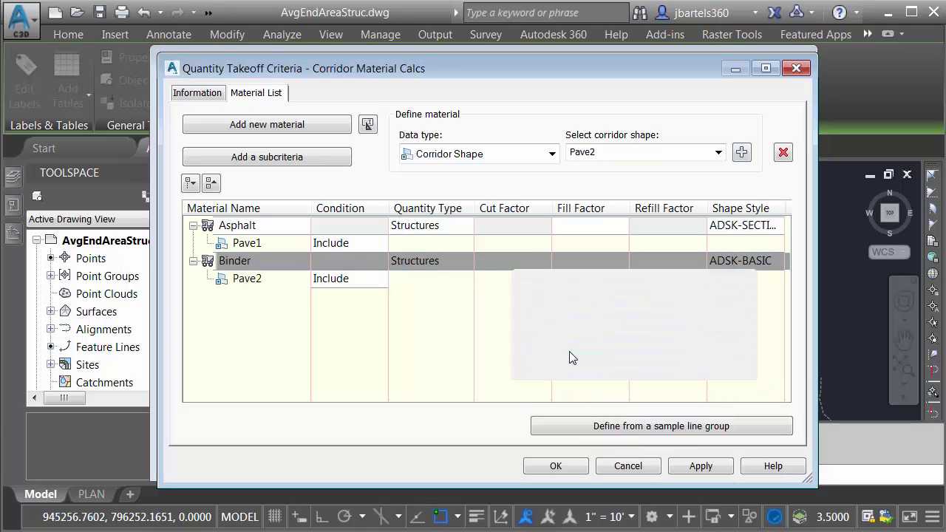
Step: Add a Base Structures material using the Base corridor shape with the ADSK-SECTION Base style
left_click(256, 129)
left_click(240, 296)
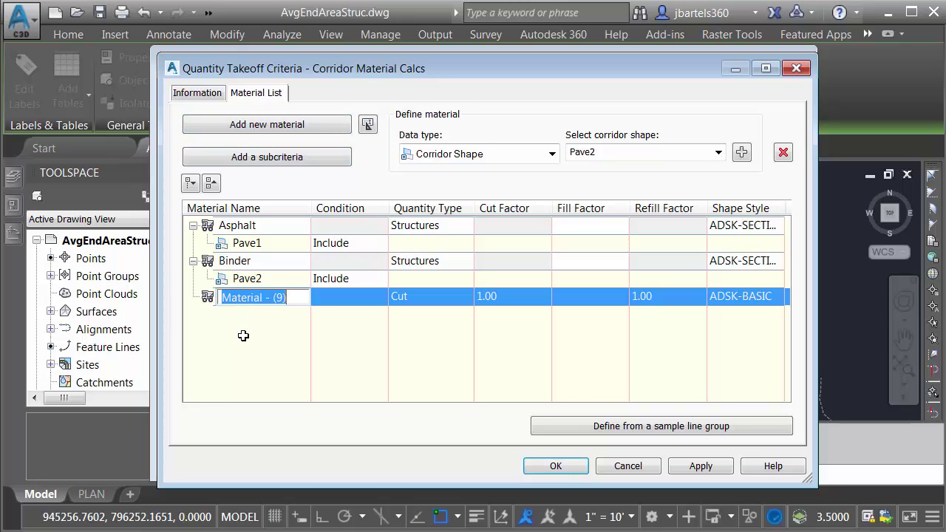
type("Base")
key("Return")
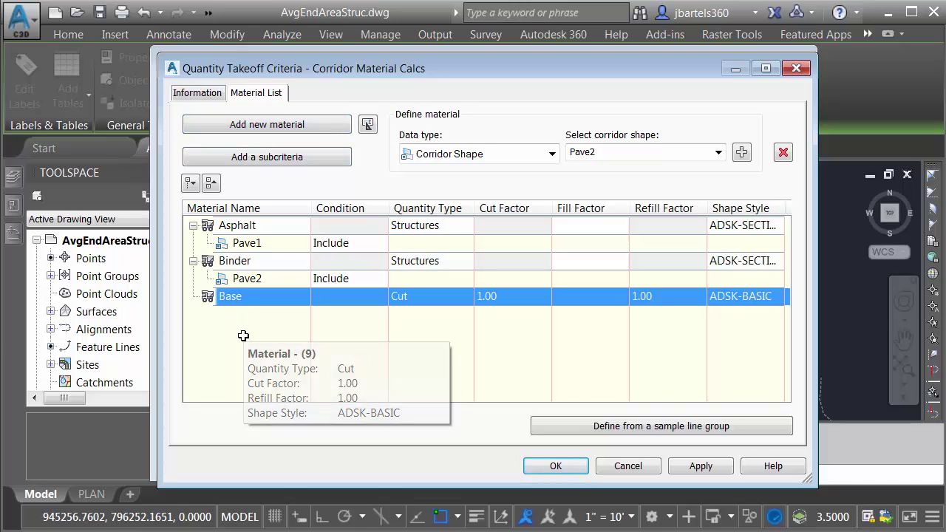
left_click(397, 296)
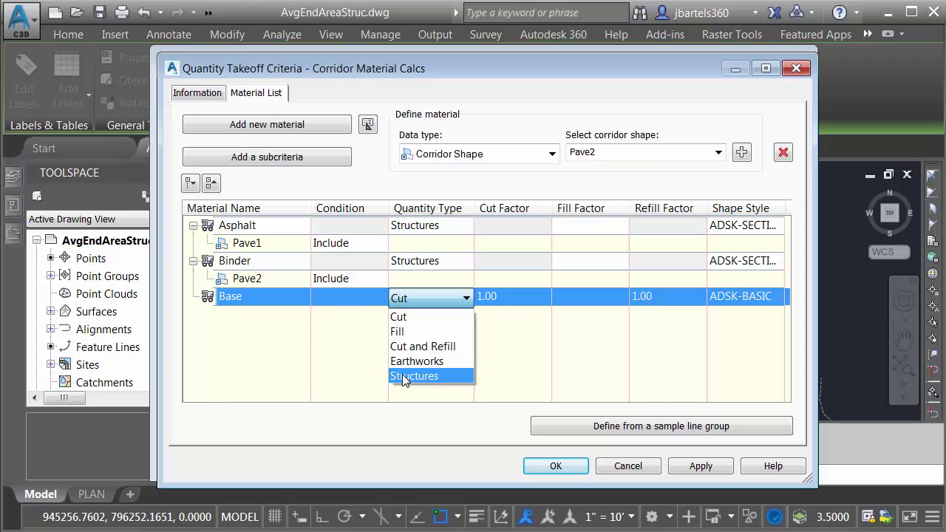
left_click(409, 372)
left_click(713, 151)
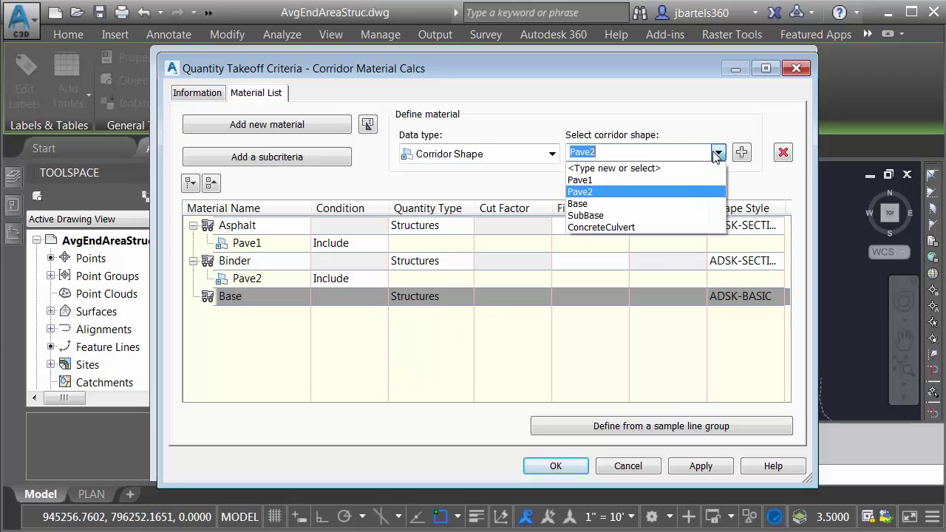
left_click(607, 204)
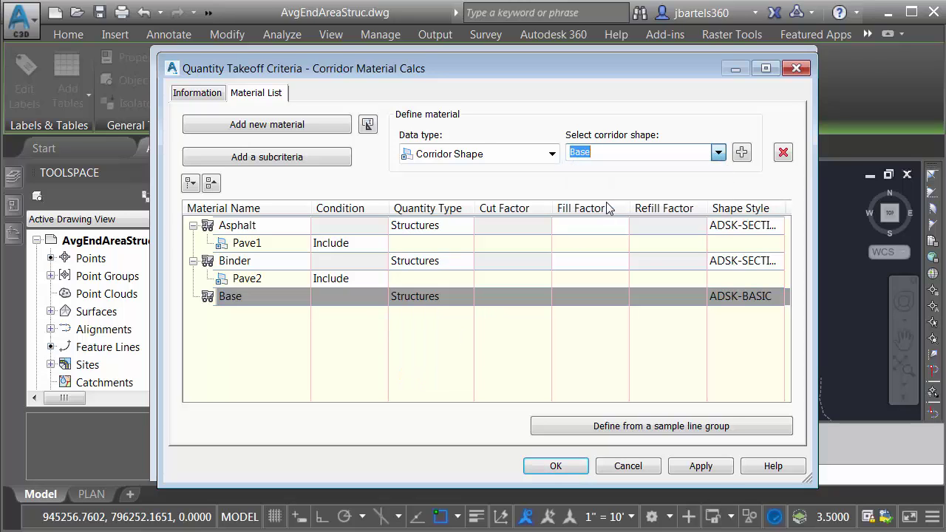
left_click(741, 152)
left_click(730, 296)
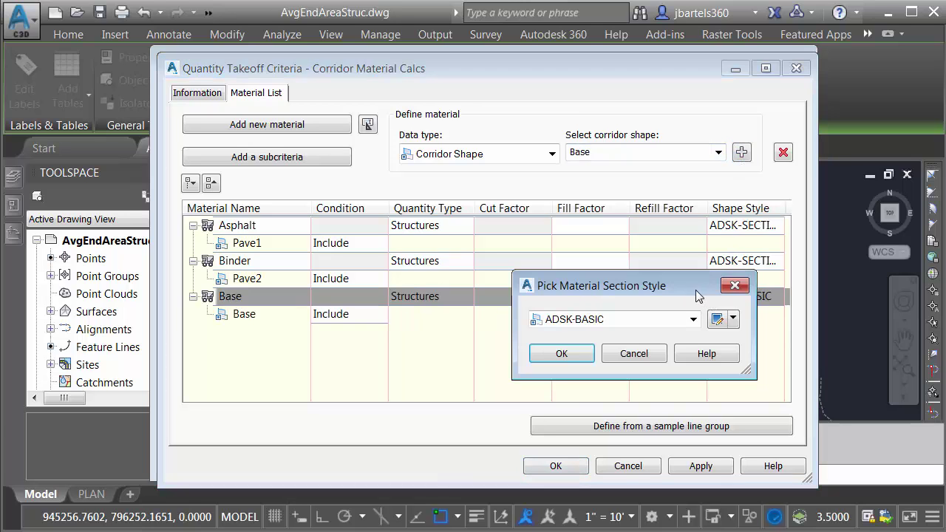
left_click(693, 319)
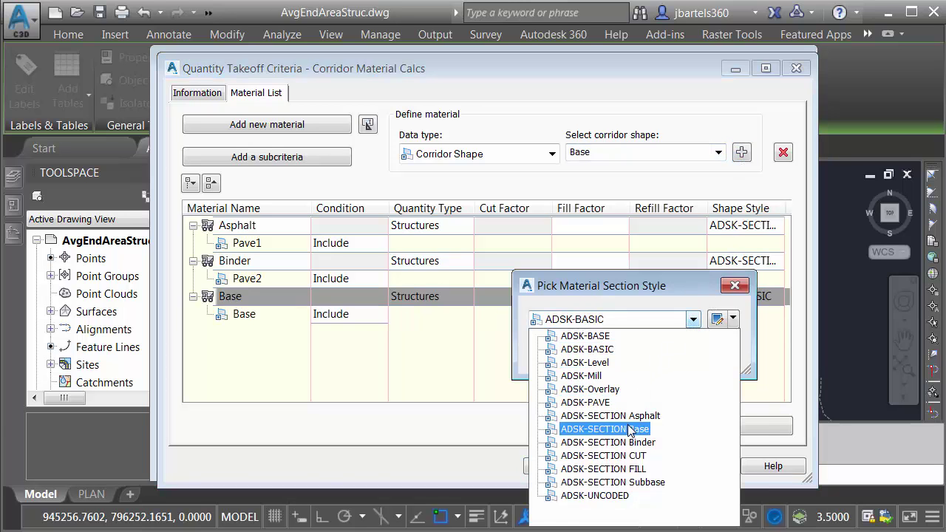
left_click(605, 428)
left_click(562, 354)
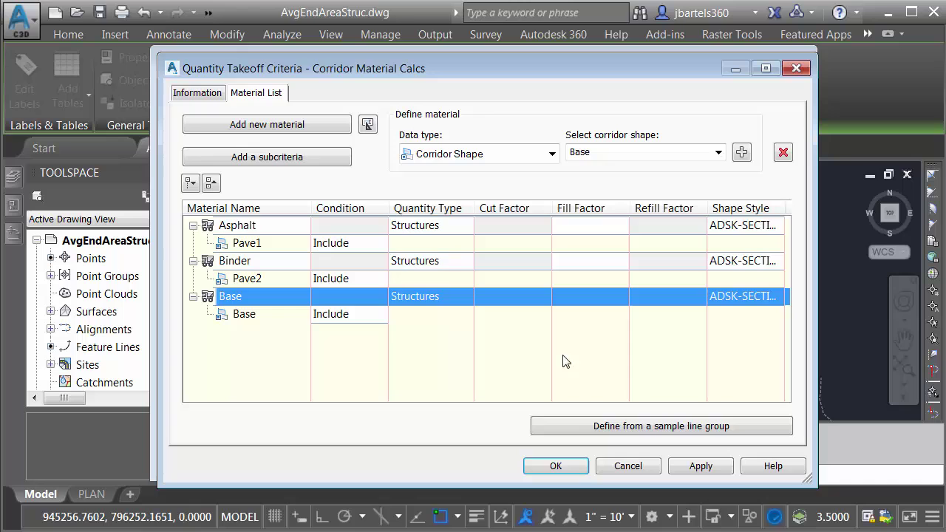
Step: Add a material named Subbase and pick the SubBase corridor shape, dismissing the structures-only warning
left_click(267, 122)
double_click(244, 332)
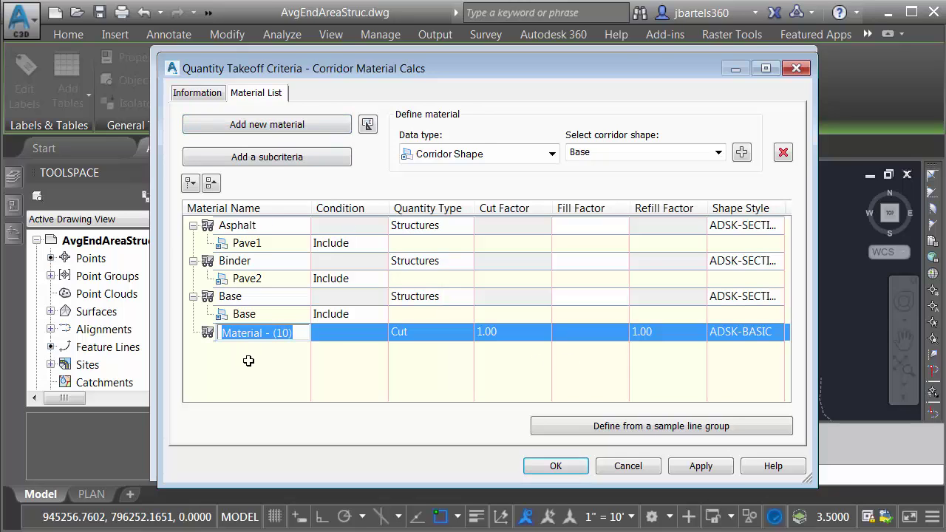
type("Subbase")
key("Return")
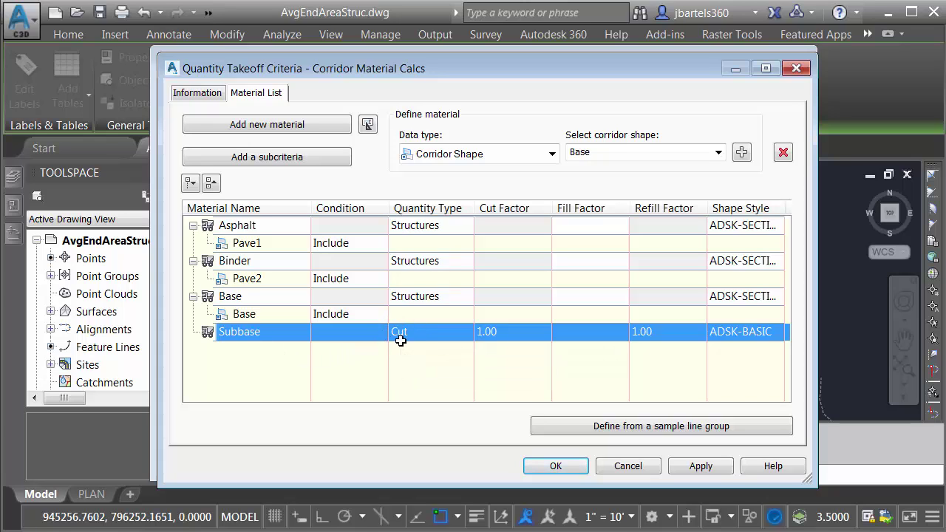
left_click(718, 152)
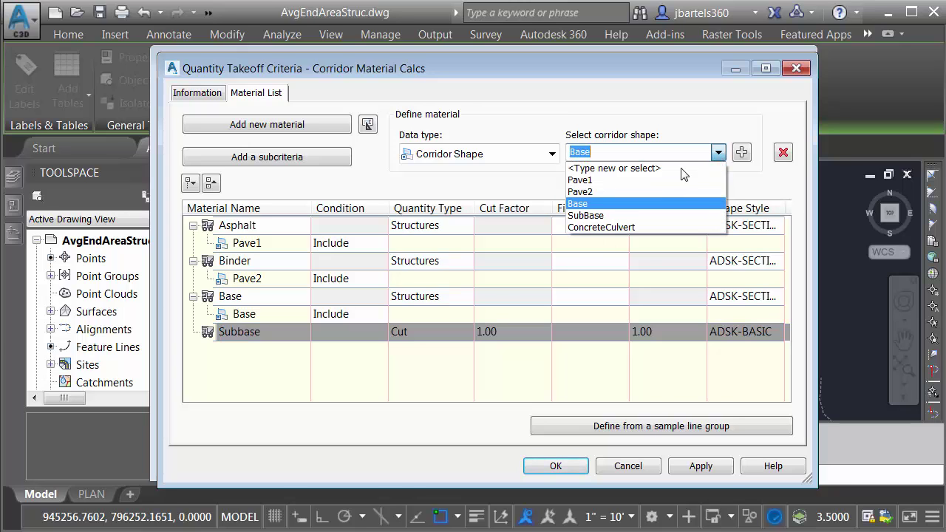
left_click(612, 216)
left_click(741, 153)
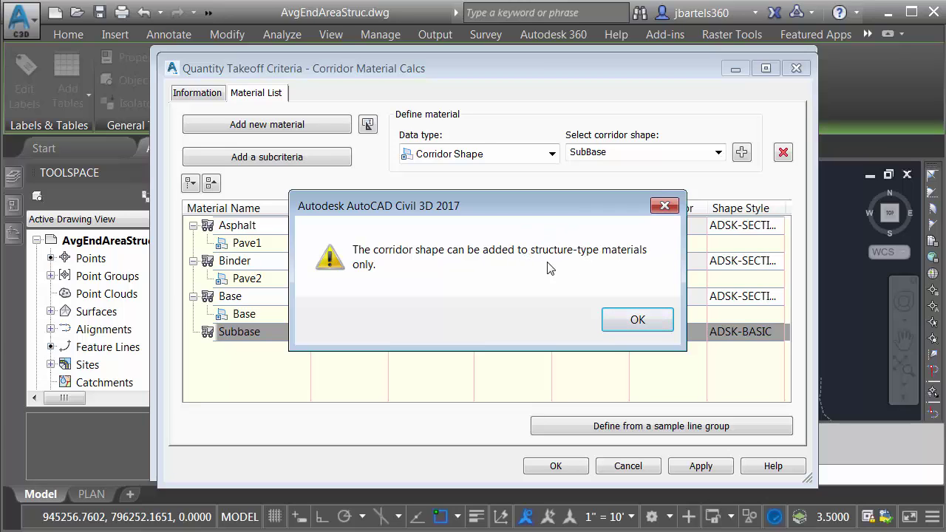
left_click(664, 206)
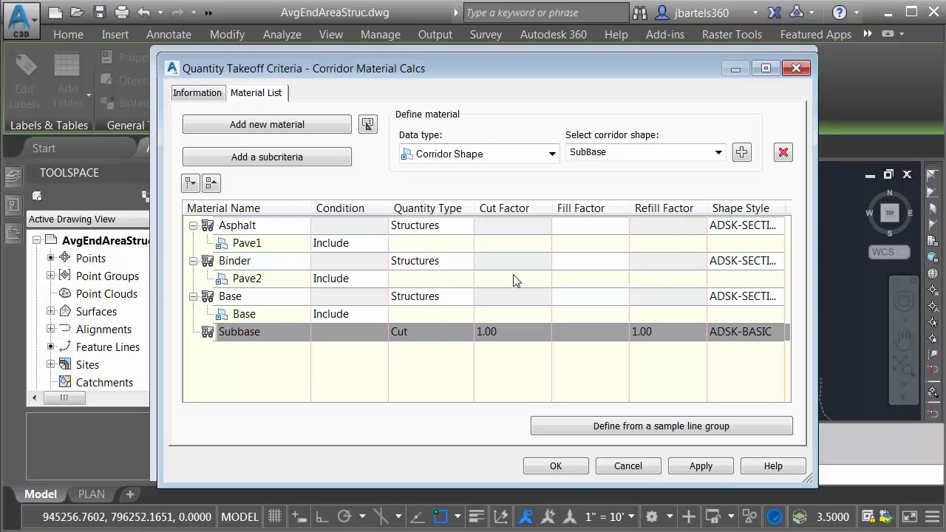
Step: Make Subbase a Structures material with SubBase and ADSK-SECTION Subbase style, then save the criteria
left_click(415, 331)
left_click(413, 412)
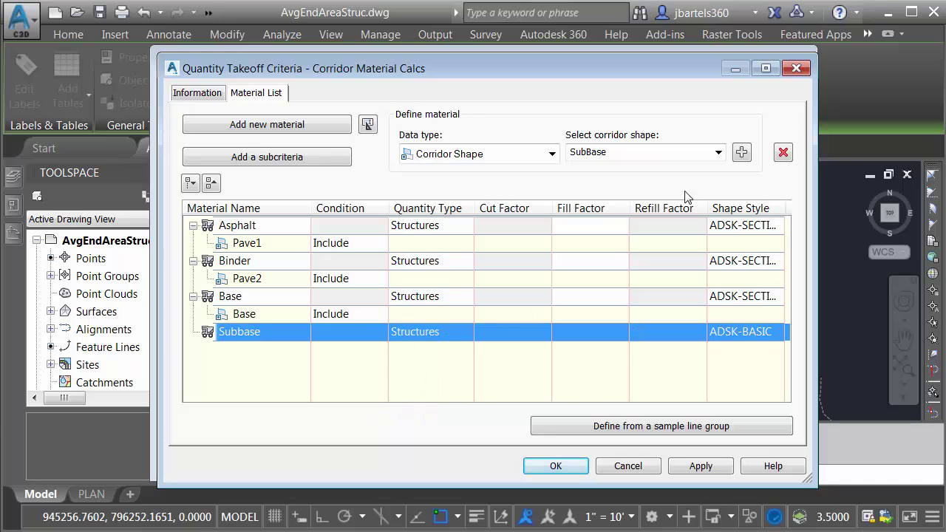
left_click(741, 152)
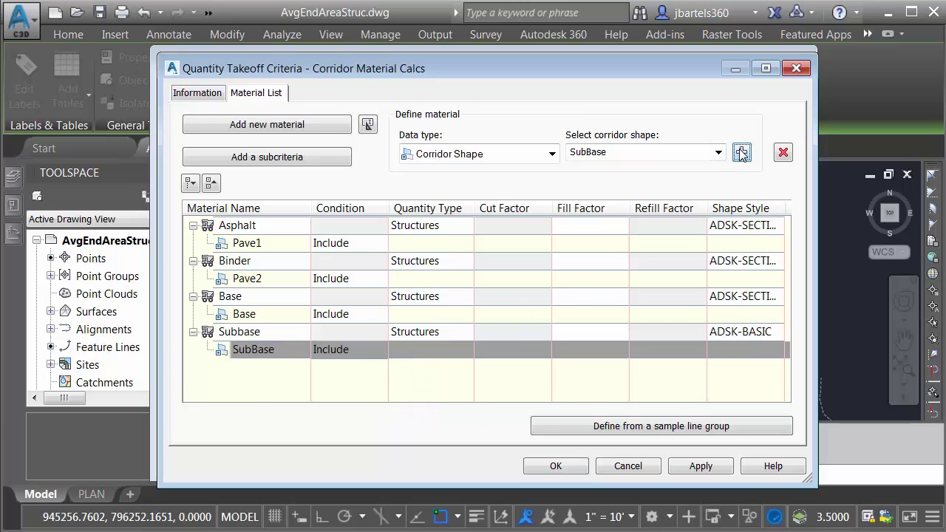
left_click(724, 333)
left_click(684, 322)
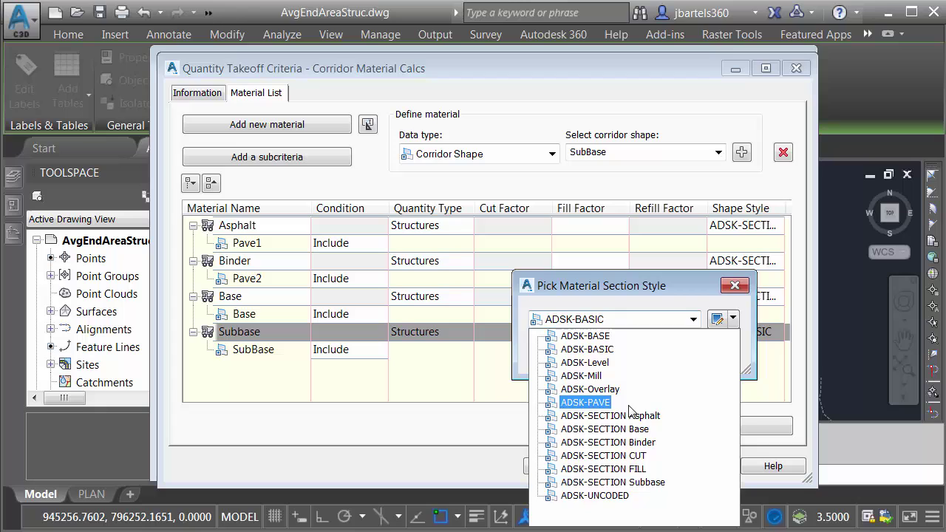
left_click(612, 482)
left_click(563, 354)
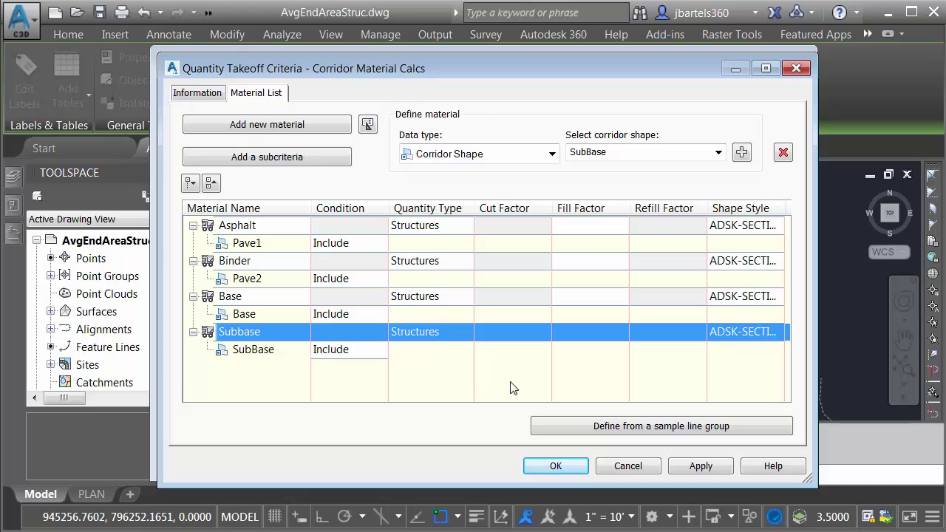
left_click(538, 467)
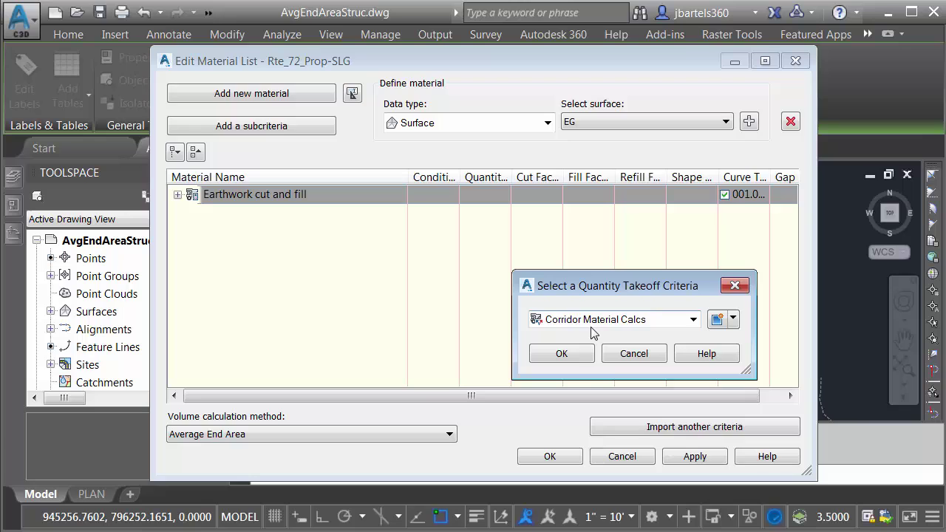
Step: Use Corridor Material Calcs, map Pave1 to Rt72 Pave1 and the rest by name, computing with Average End Area
left_click(561, 353)
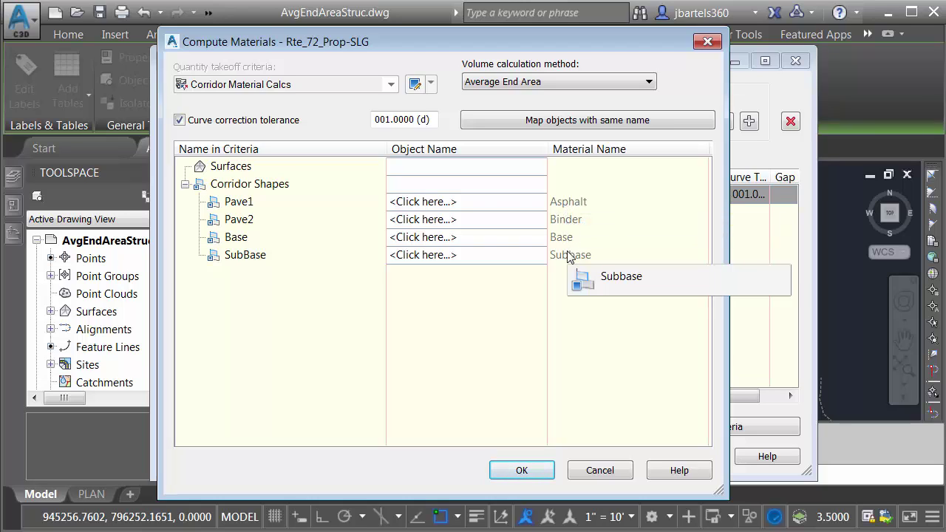
left_click(445, 201)
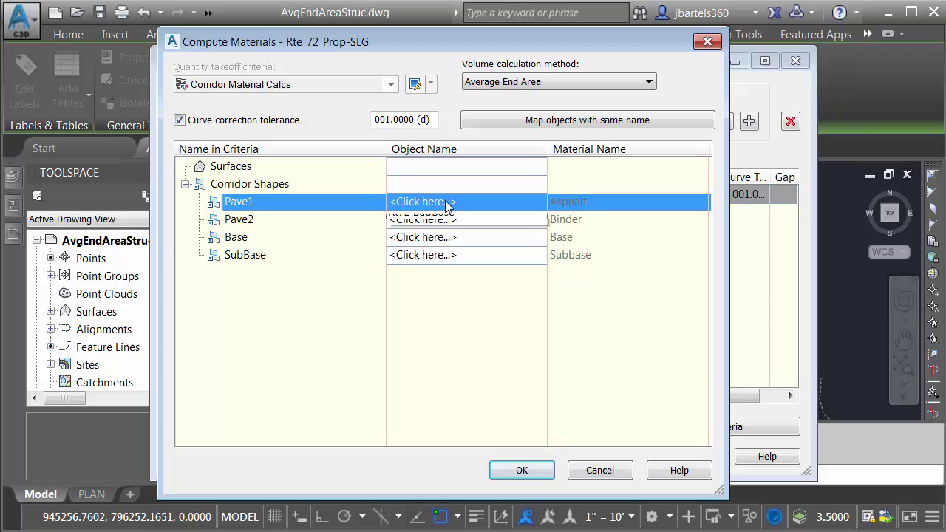
left_click(446, 202)
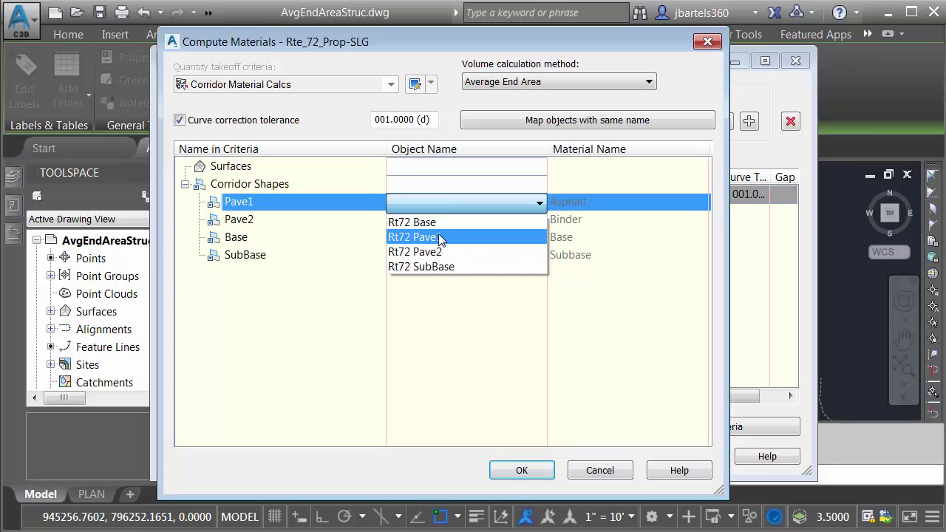
left_click(440, 237)
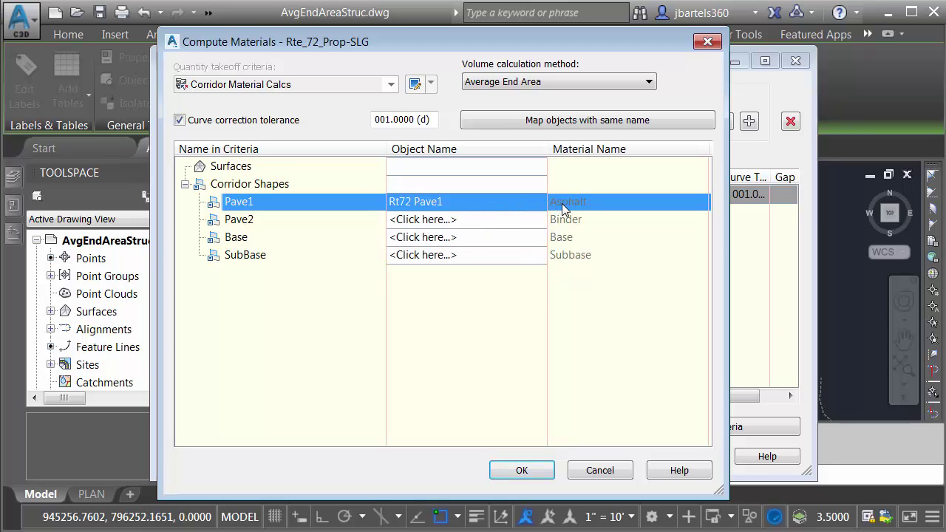
left_click(539, 120)
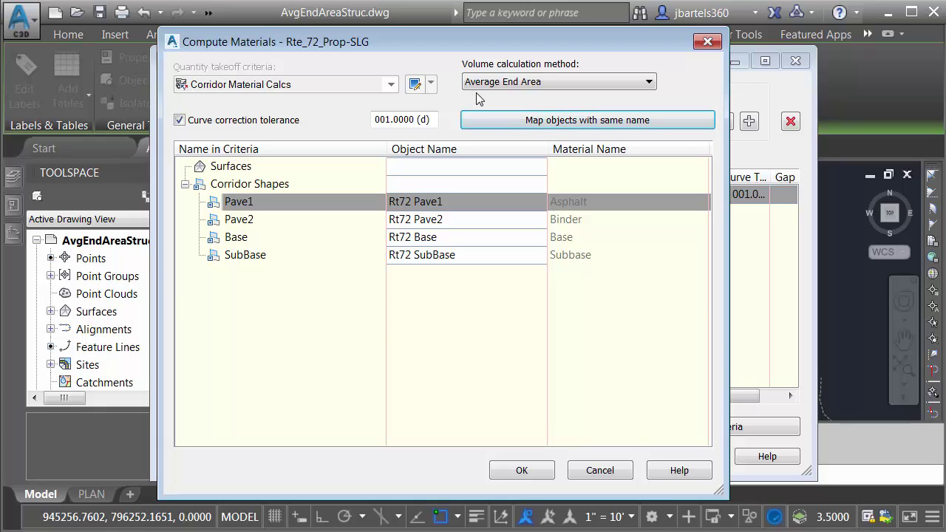
left_click(557, 82)
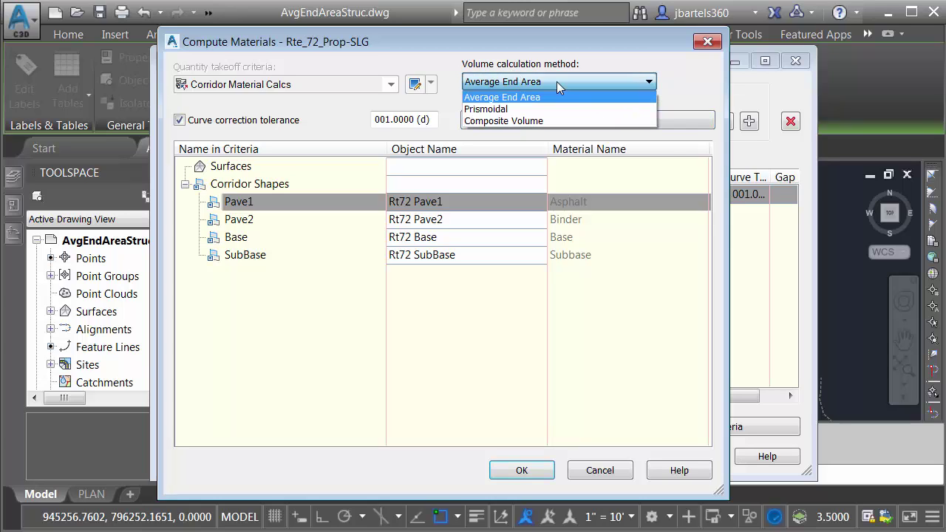
left_click(558, 85)
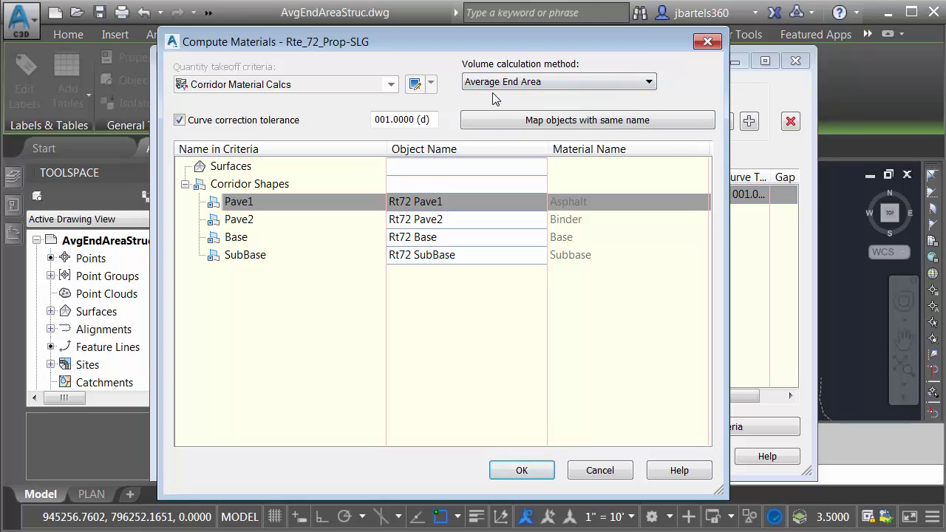
left_click(498, 469)
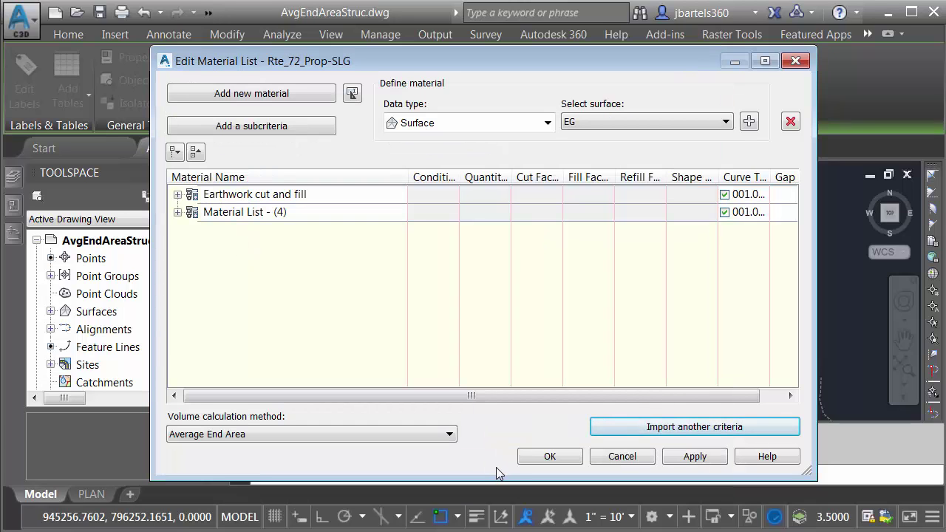
Step: Rename Material List - (4) to 'Corridor Structural Materials' and accept the material list
double_click(236, 213)
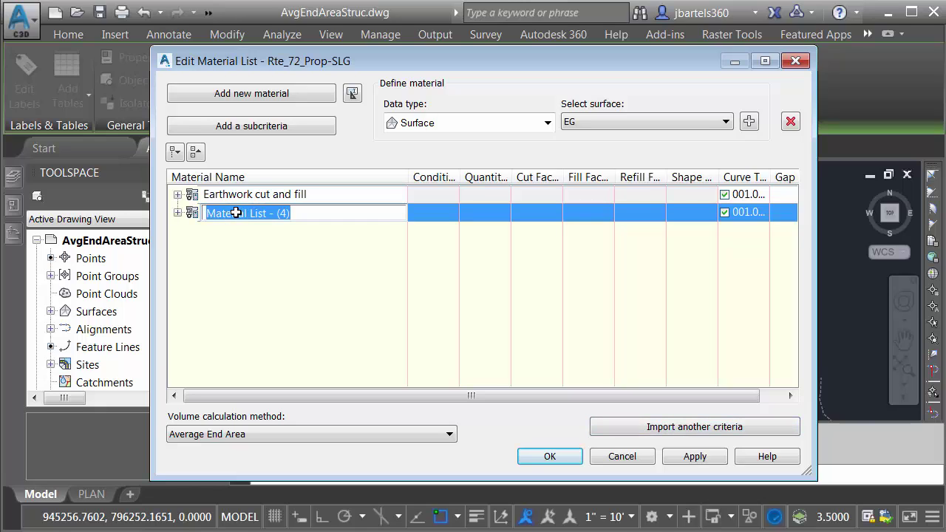
key("BackSpace")
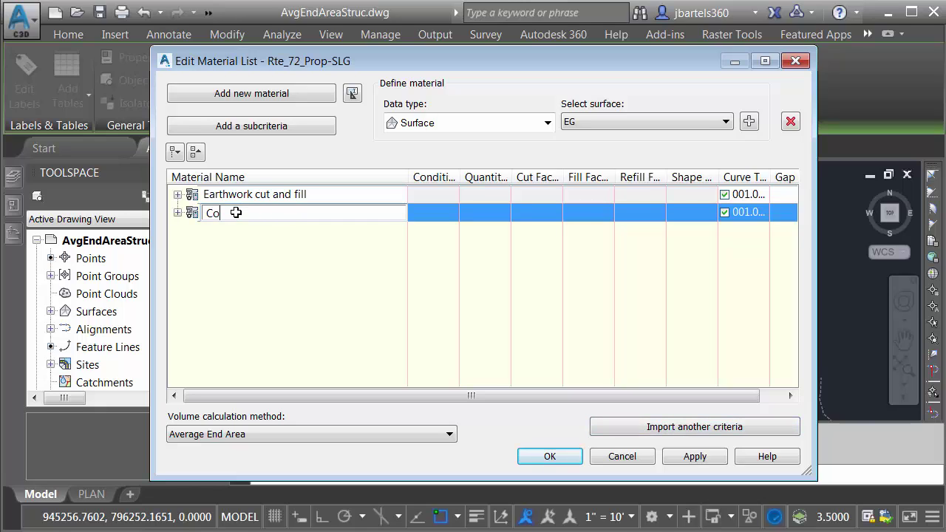
type("Corridor Structural Mat")
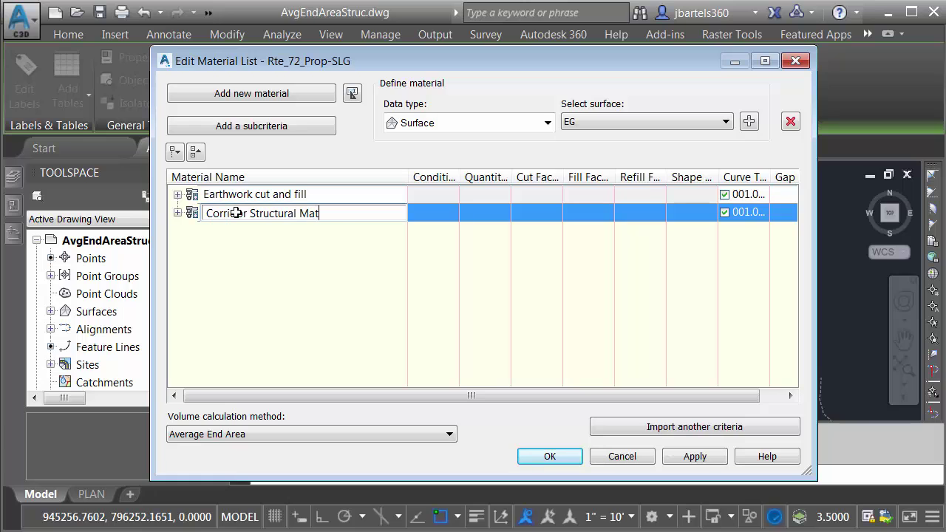
type("erials")
key("Return")
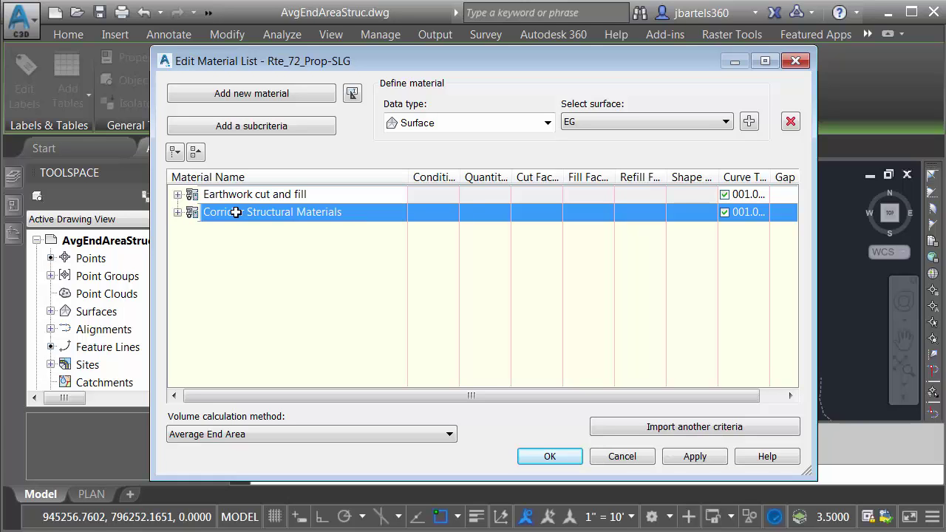
left_click(530, 456)
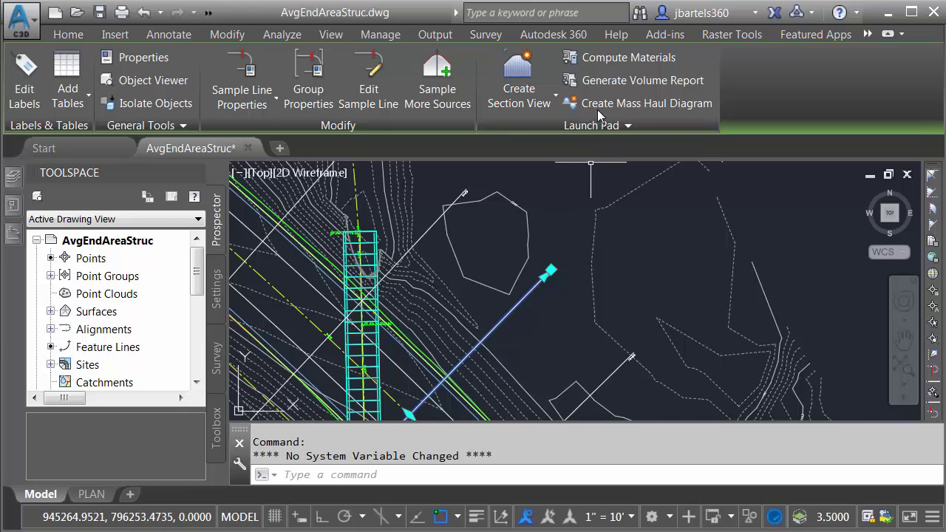
Step: Generate a volume report from the Corridor Structural Materials list using the Select Material.xsl style sheet
left_click(596, 78)
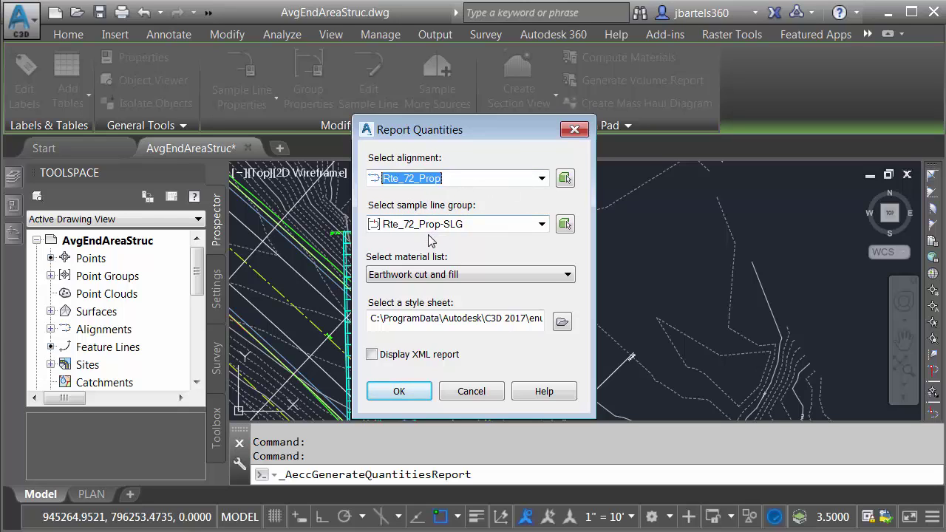
left_click(469, 275)
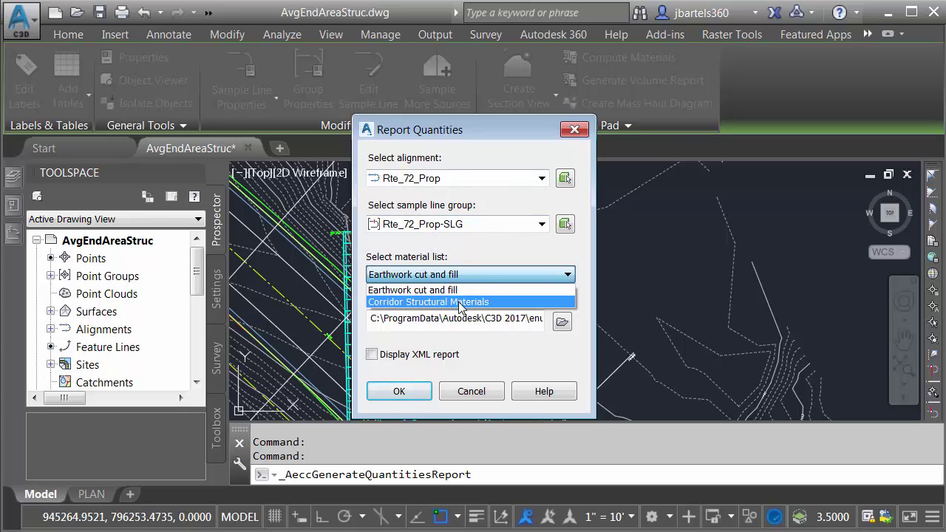
left_click(461, 302)
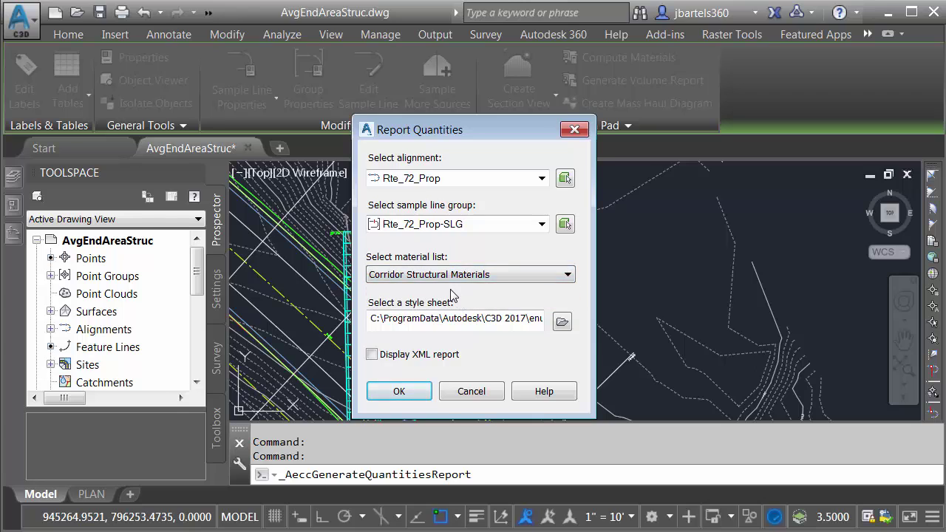
left_click(561, 323)
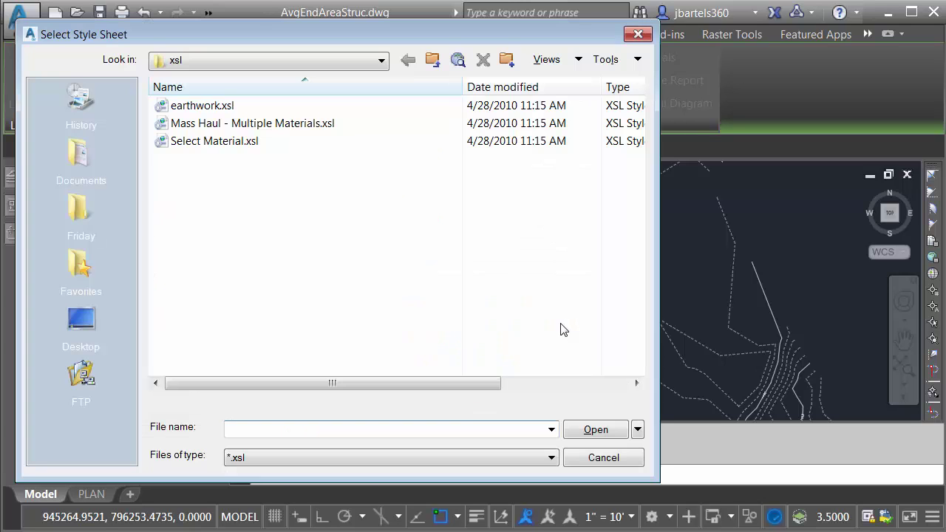
left_click(207, 143)
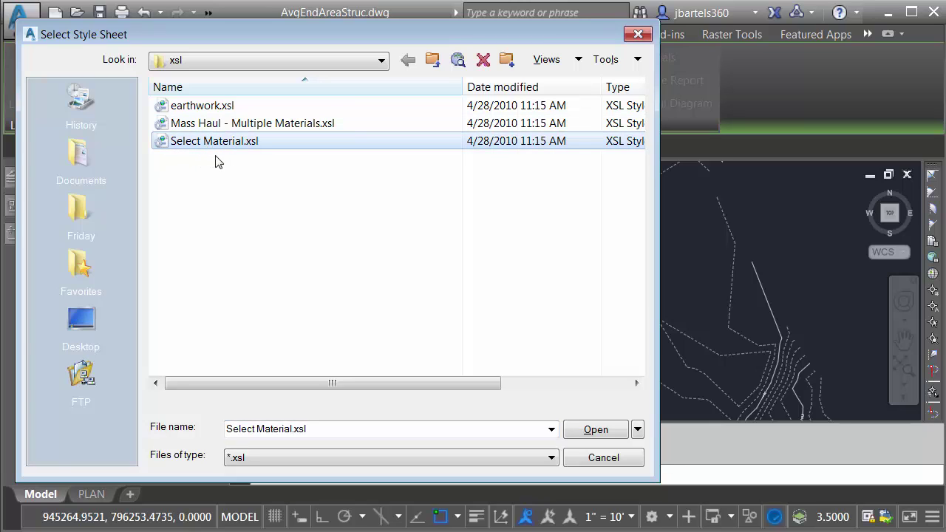
left_click(577, 432)
left_click(408, 393)
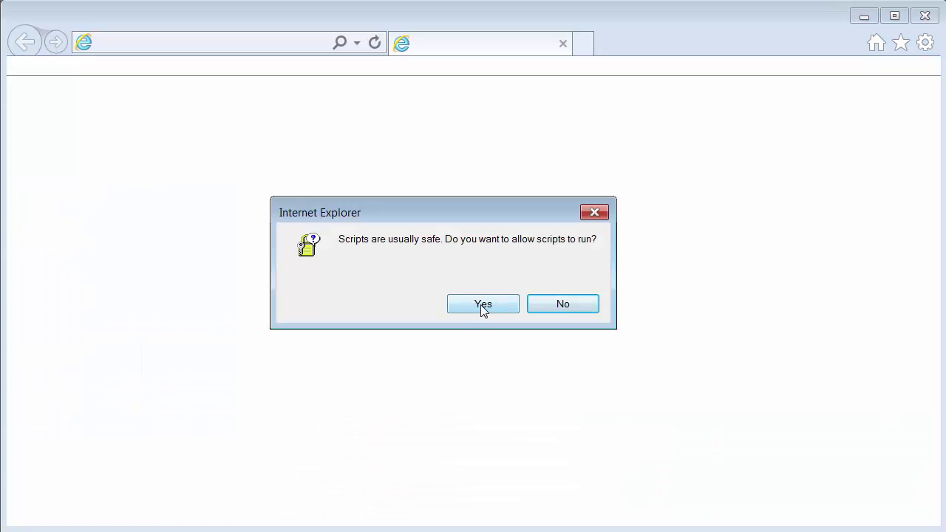
Step: Allow the report's scripts, scroll through the asphalt, binder, base and subbase volumes, then close it
left_click(482, 305)
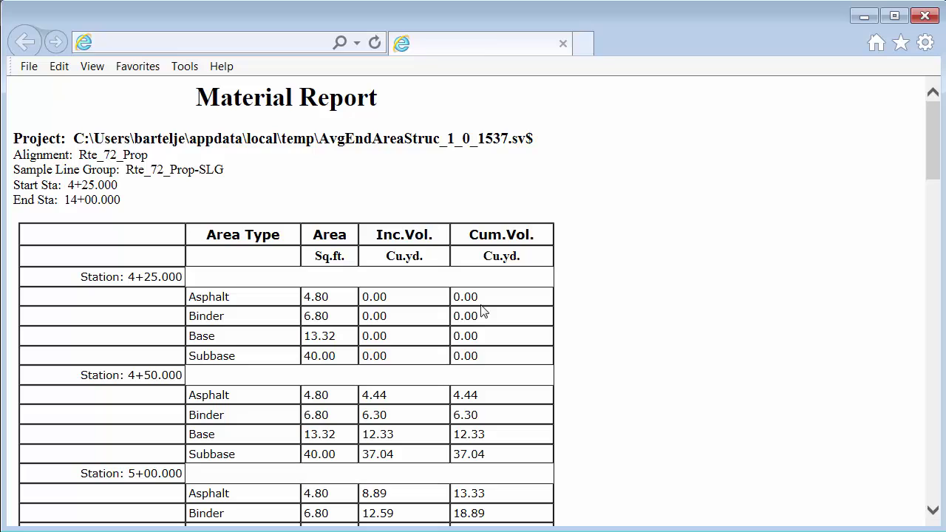
left_click_drag(933, 148, 921, 56)
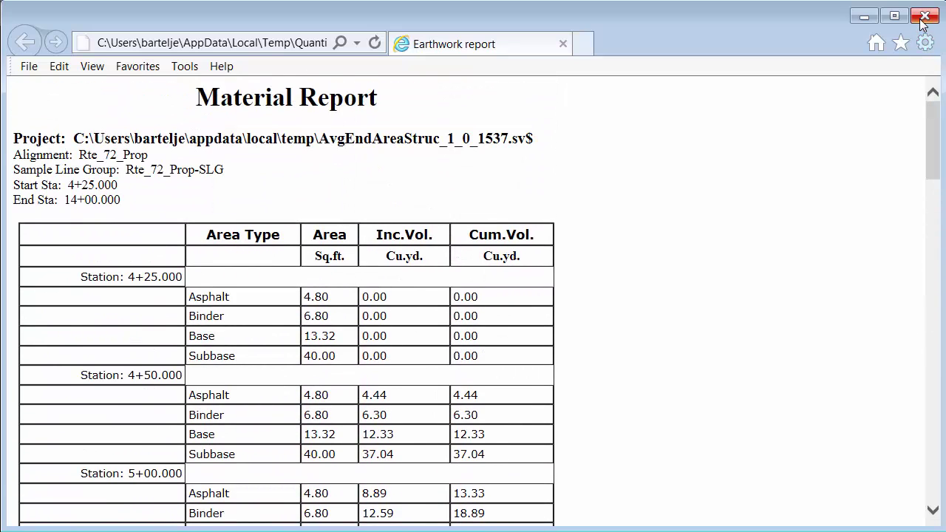
left_click(924, 16)
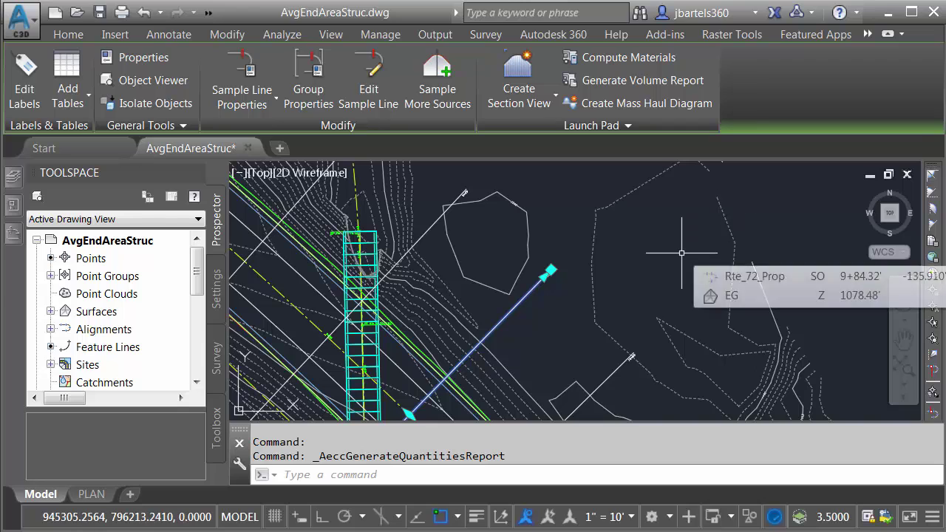
Step: Cancel the sample line selection and pan the drawing over to the cross-section view grids
key("Escape")
key("Escape")
scroll(642, 290, "down", 3)
mouse_move(642, 291)
middle_mouse_down()
mouse_move(517, 384)
mouse_move(569, 332)
mouse_move(556, 328)
middle_mouse_up()
scroll(503, 234, "up", 10)
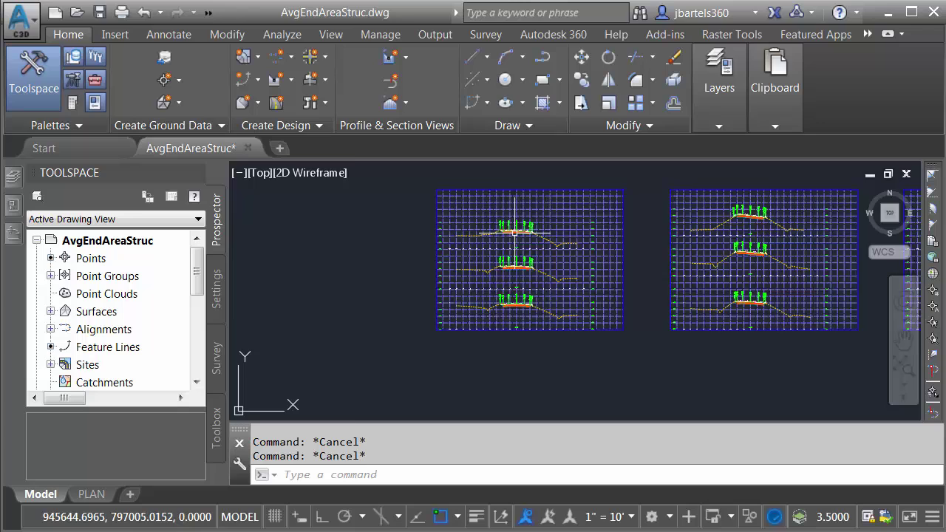
middle_click_drag(495, 284, 544, 285)
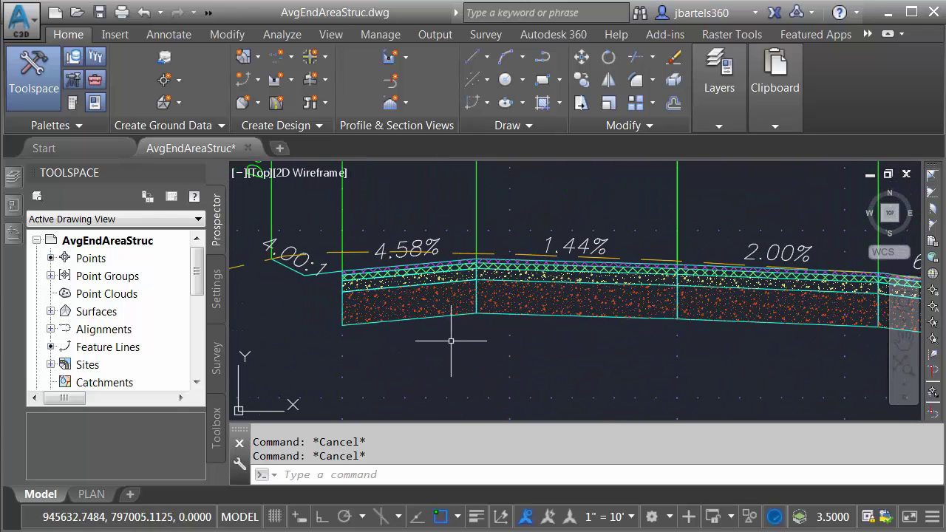
Step: Zoom in on a cross-section to inspect the hatched material layers, including Subbase at 4+50.00
mouse_move(451, 341)
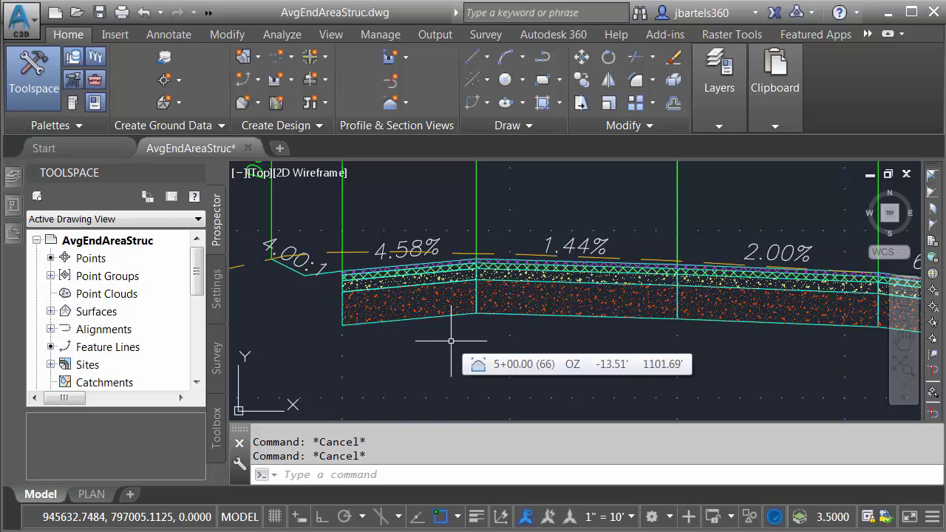
scroll(321, 300, "up", 2)
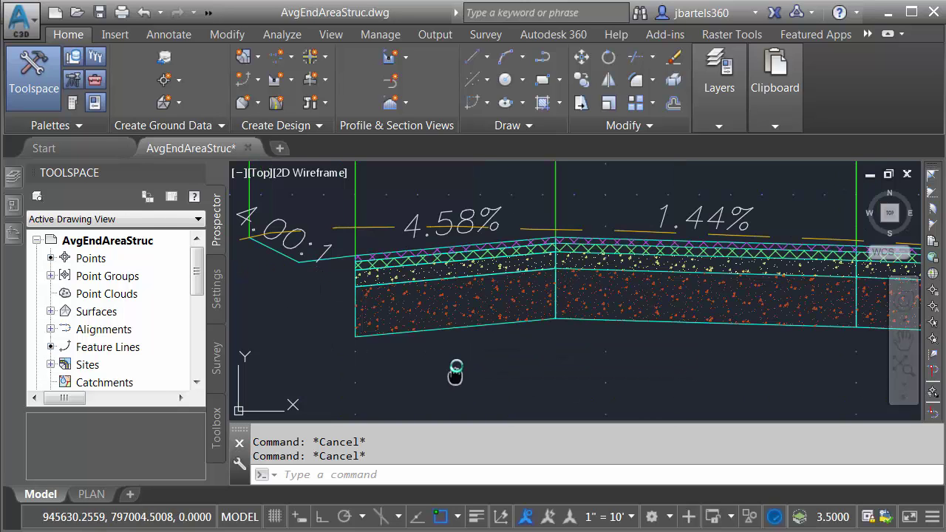
middle_click_drag(455, 373, 465, 178)
scroll(478, 296, "down", 3)
scroll(476, 190, "up", 3)
scroll(443, 273, "up", 4)
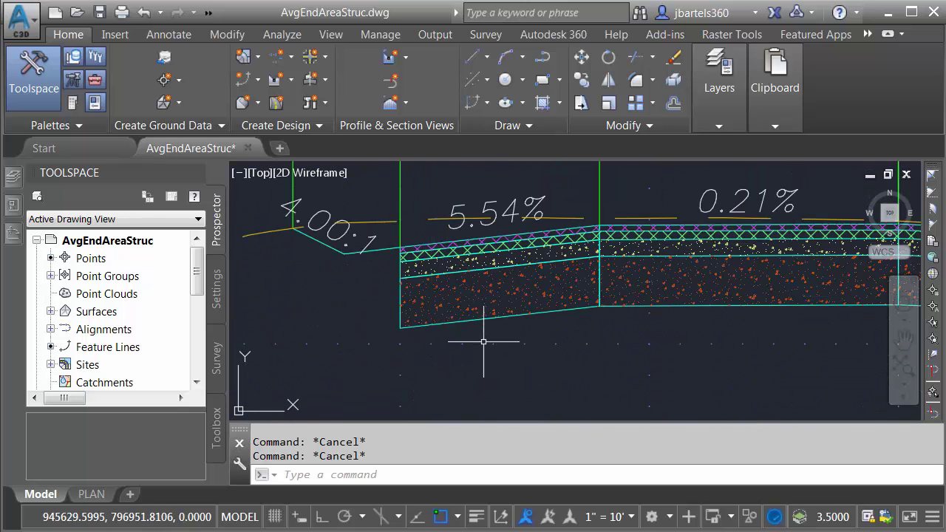
mouse_move(461, 302)
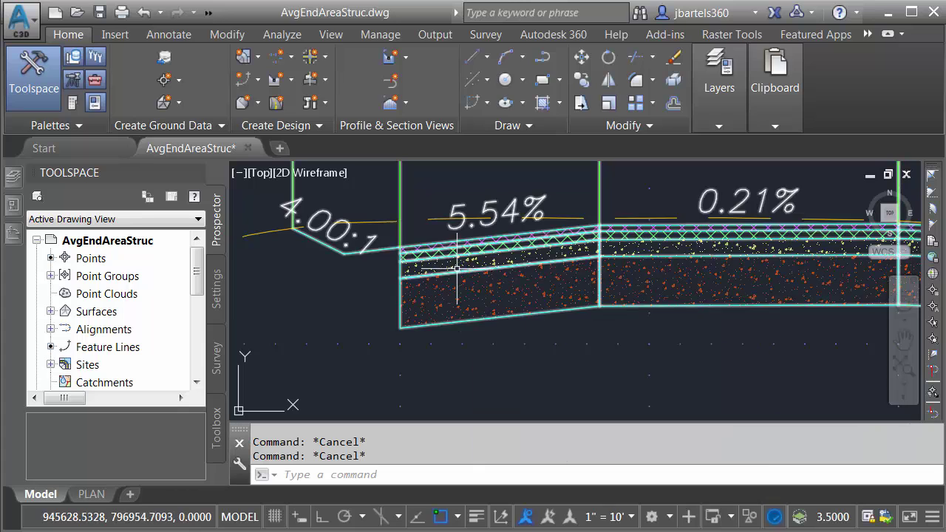
mouse_move(453, 262)
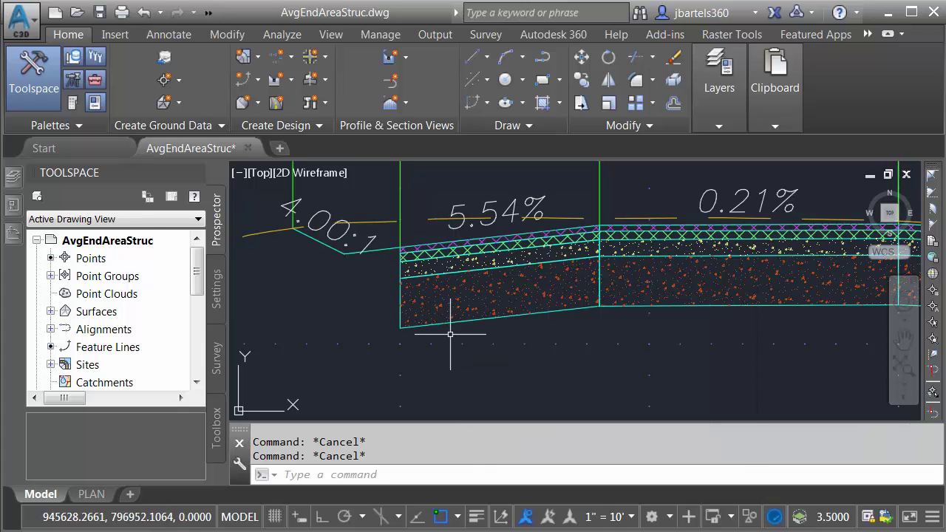
scroll(462, 333, "down", 6)
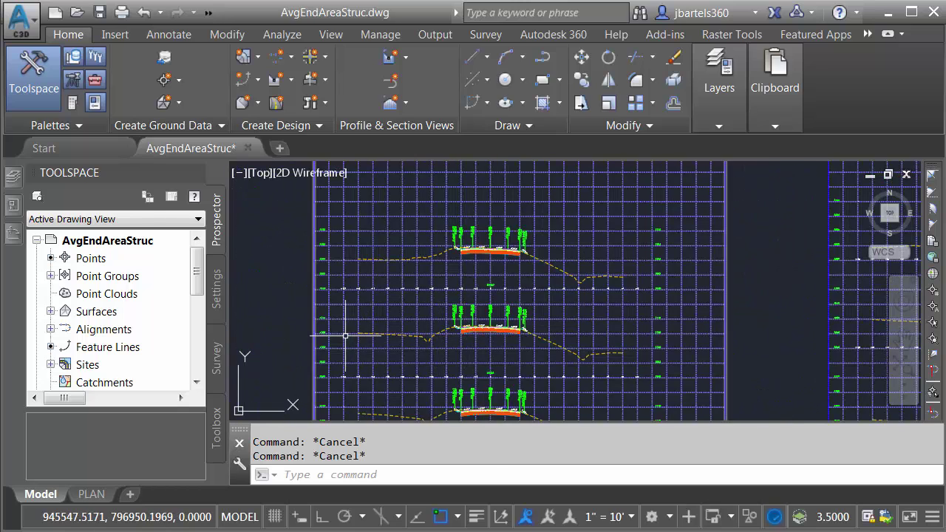
scroll(344, 332, "up", 3)
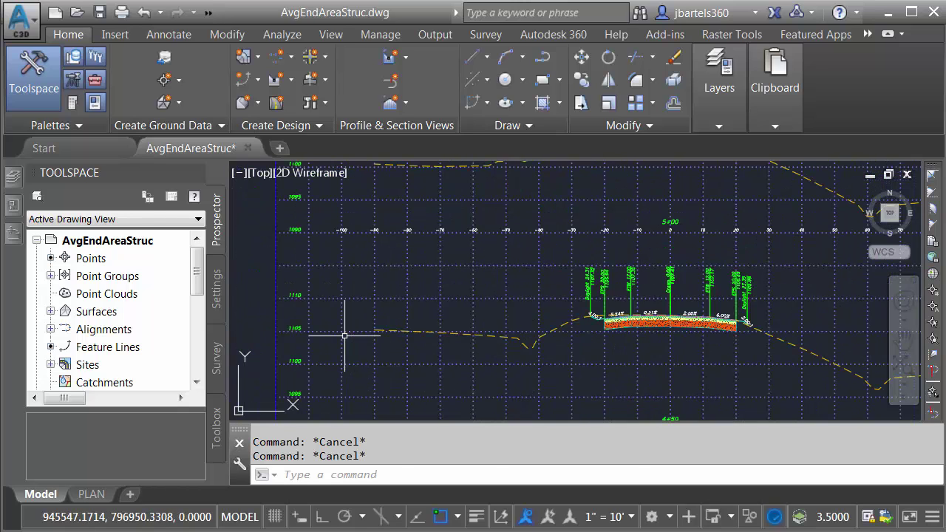
left_click(297, 293)
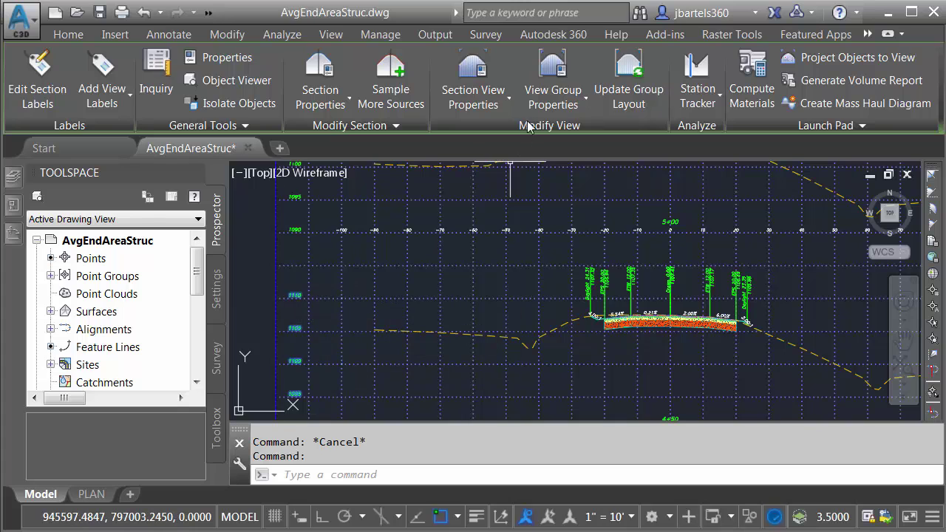
left_click(556, 65)
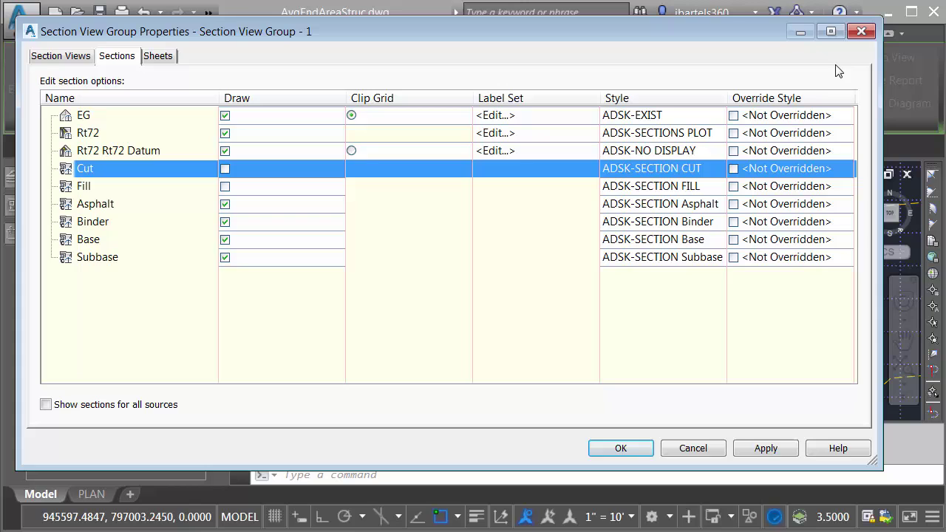
left_click(861, 33)
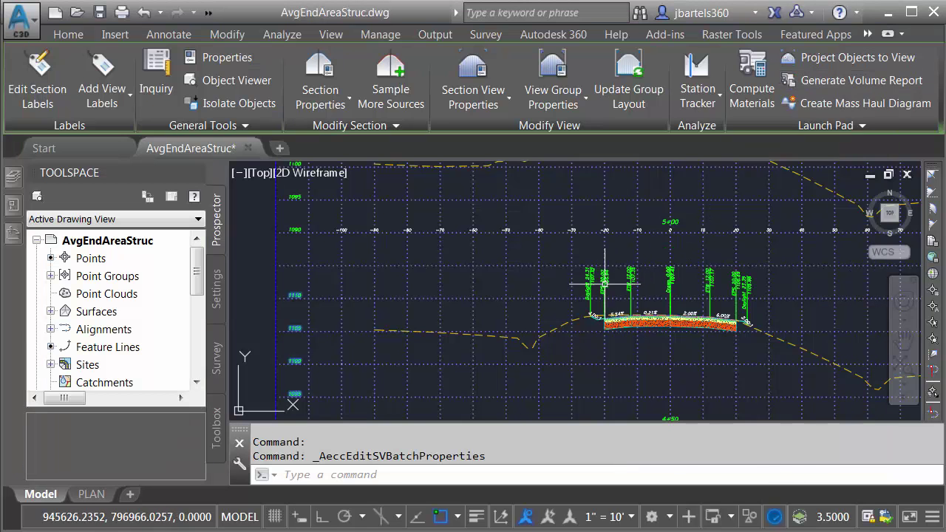
key("Escape")
scroll(697, 340, "up", 5)
middle_click_drag(697, 342, 659, 407)
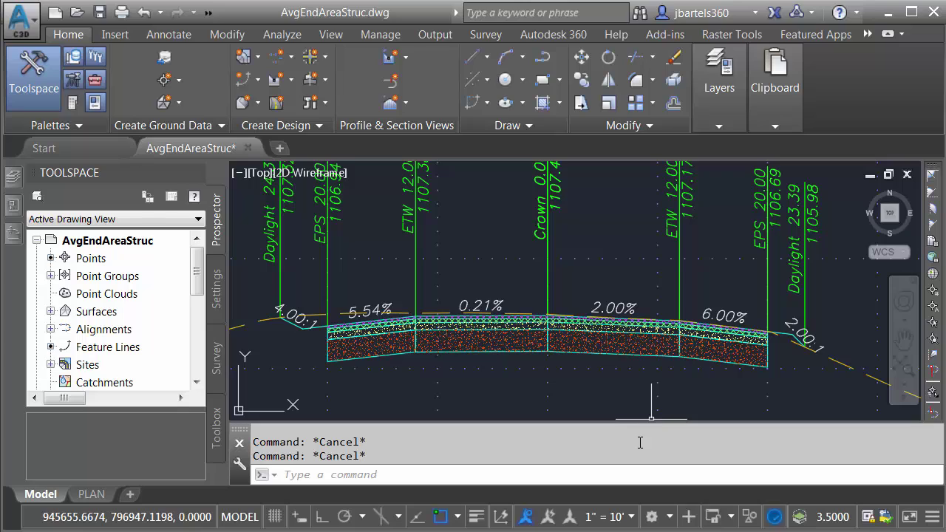